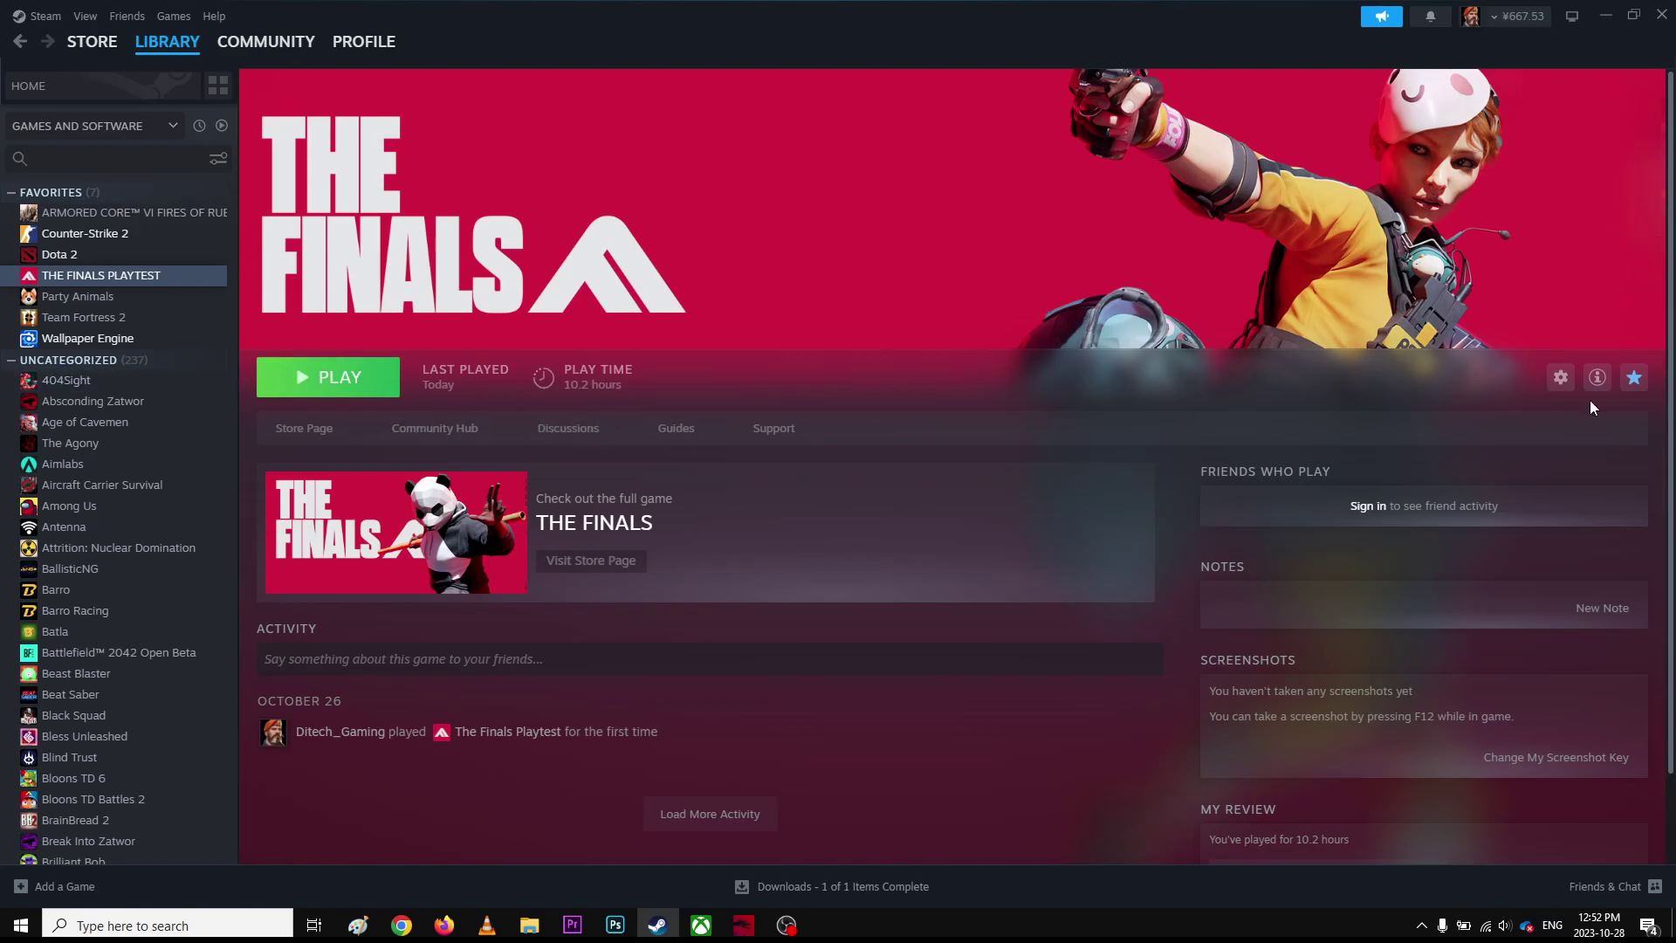
Open The Finals Playtest's install folder with Manage > Browse local files from the game page's gear menu
click(1557, 379)
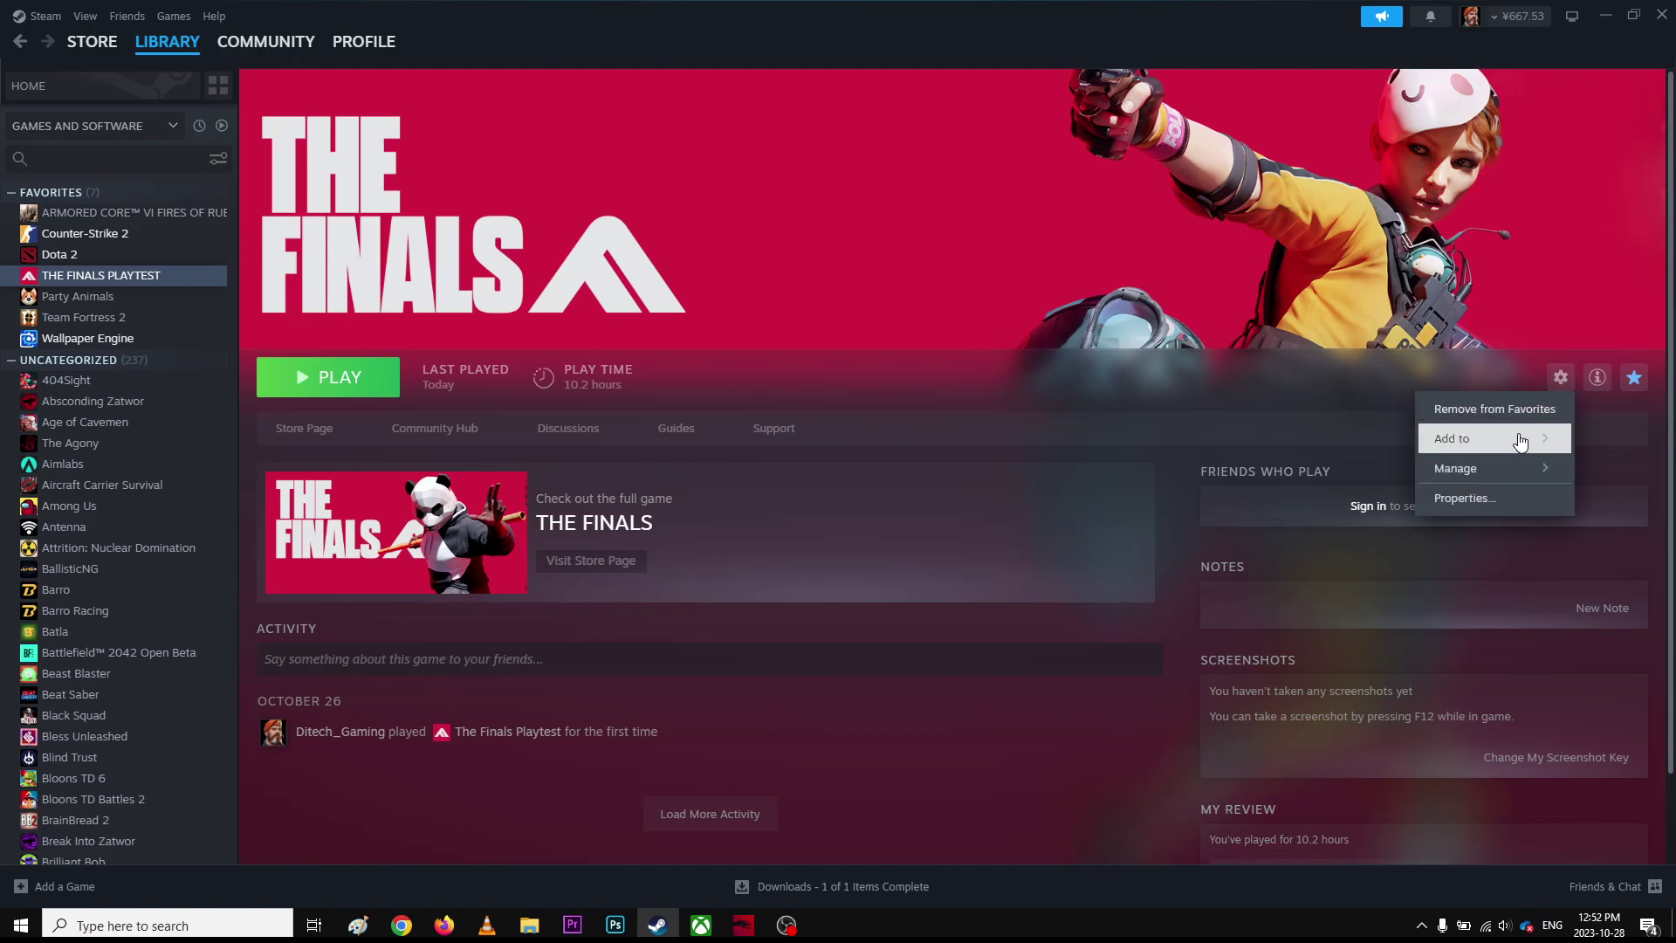
mouse_move(1506, 480)
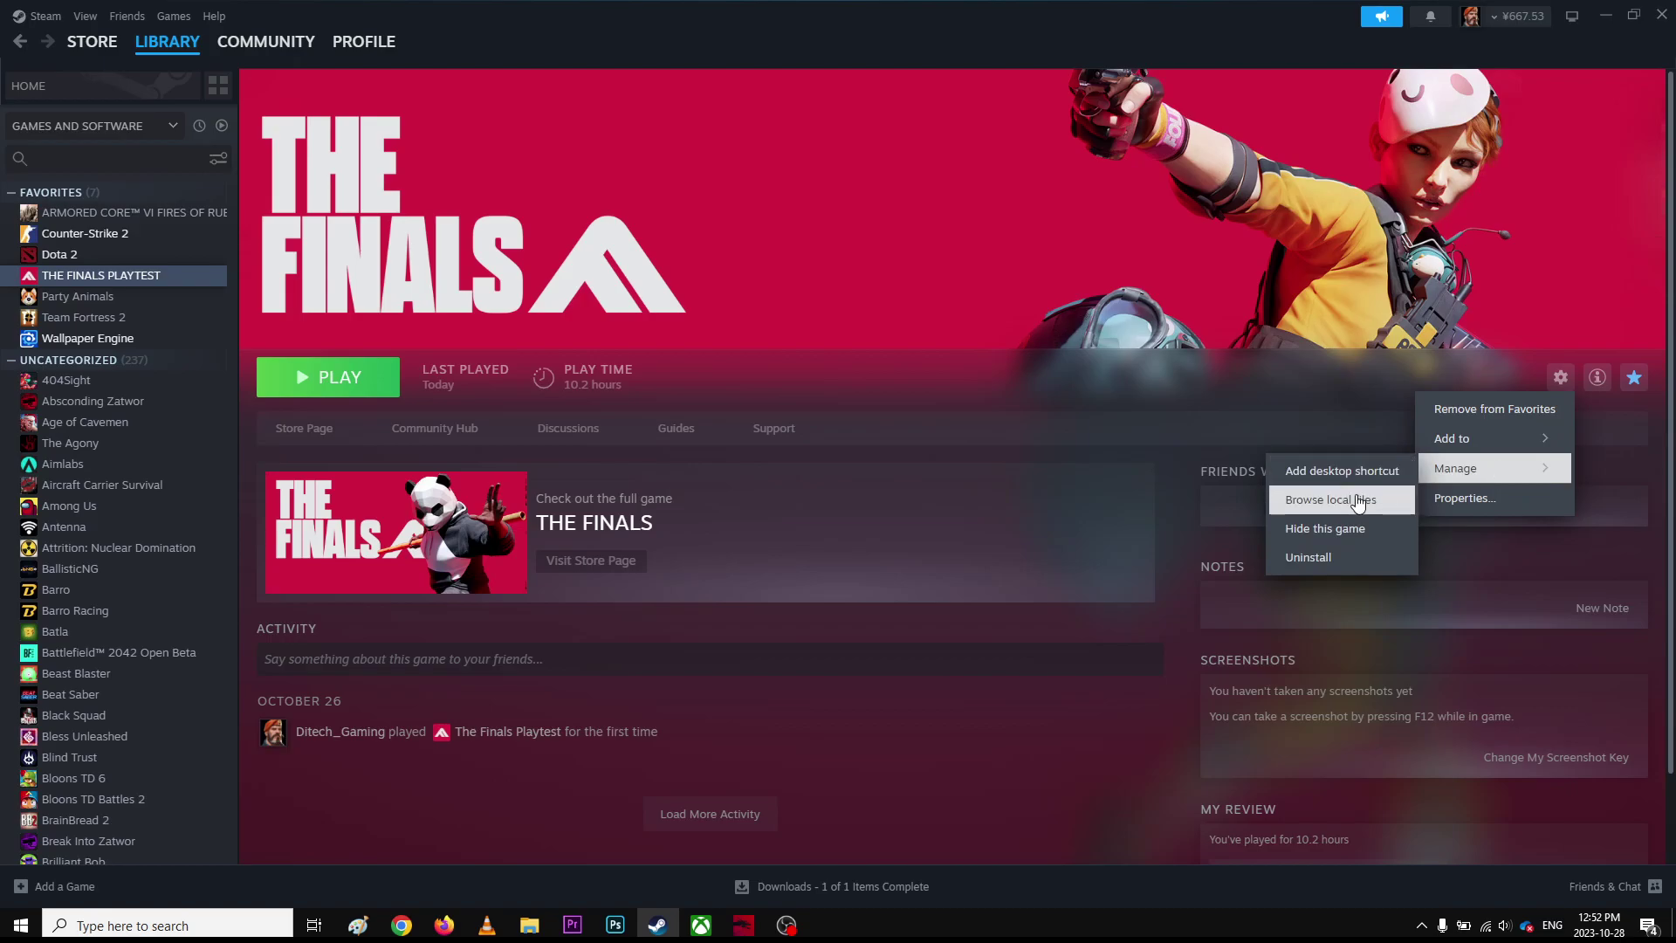
click(1365, 499)
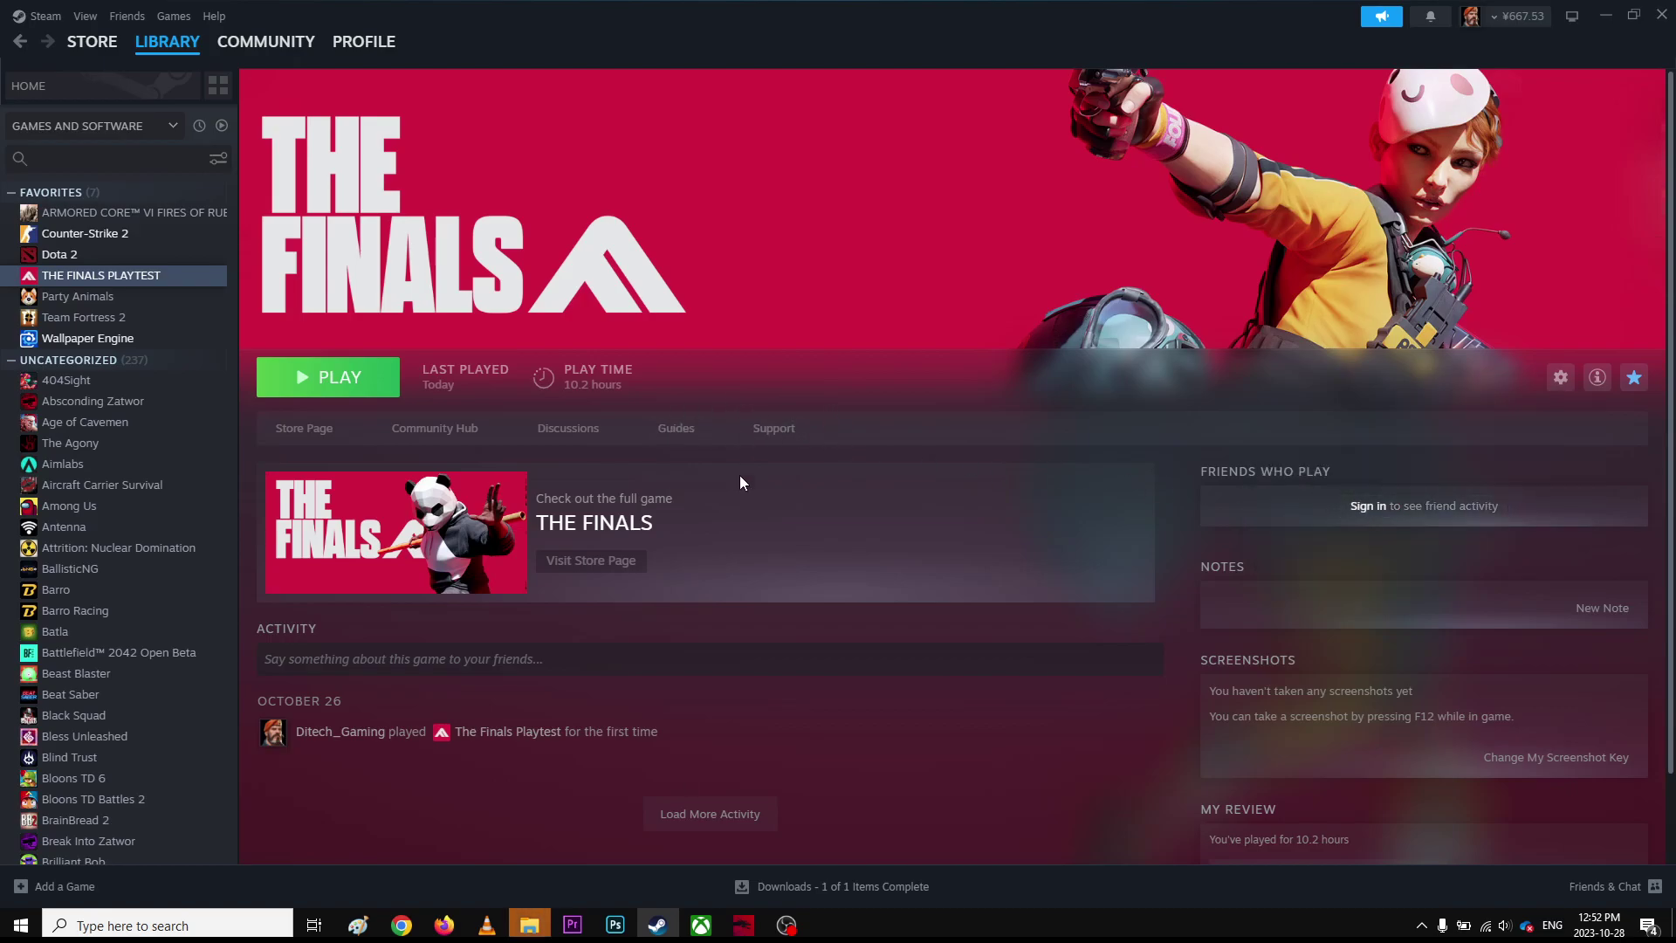
Enable 'Run this program as an administrator' in Discovery's Compatibility properties and apply it
click(524, 925)
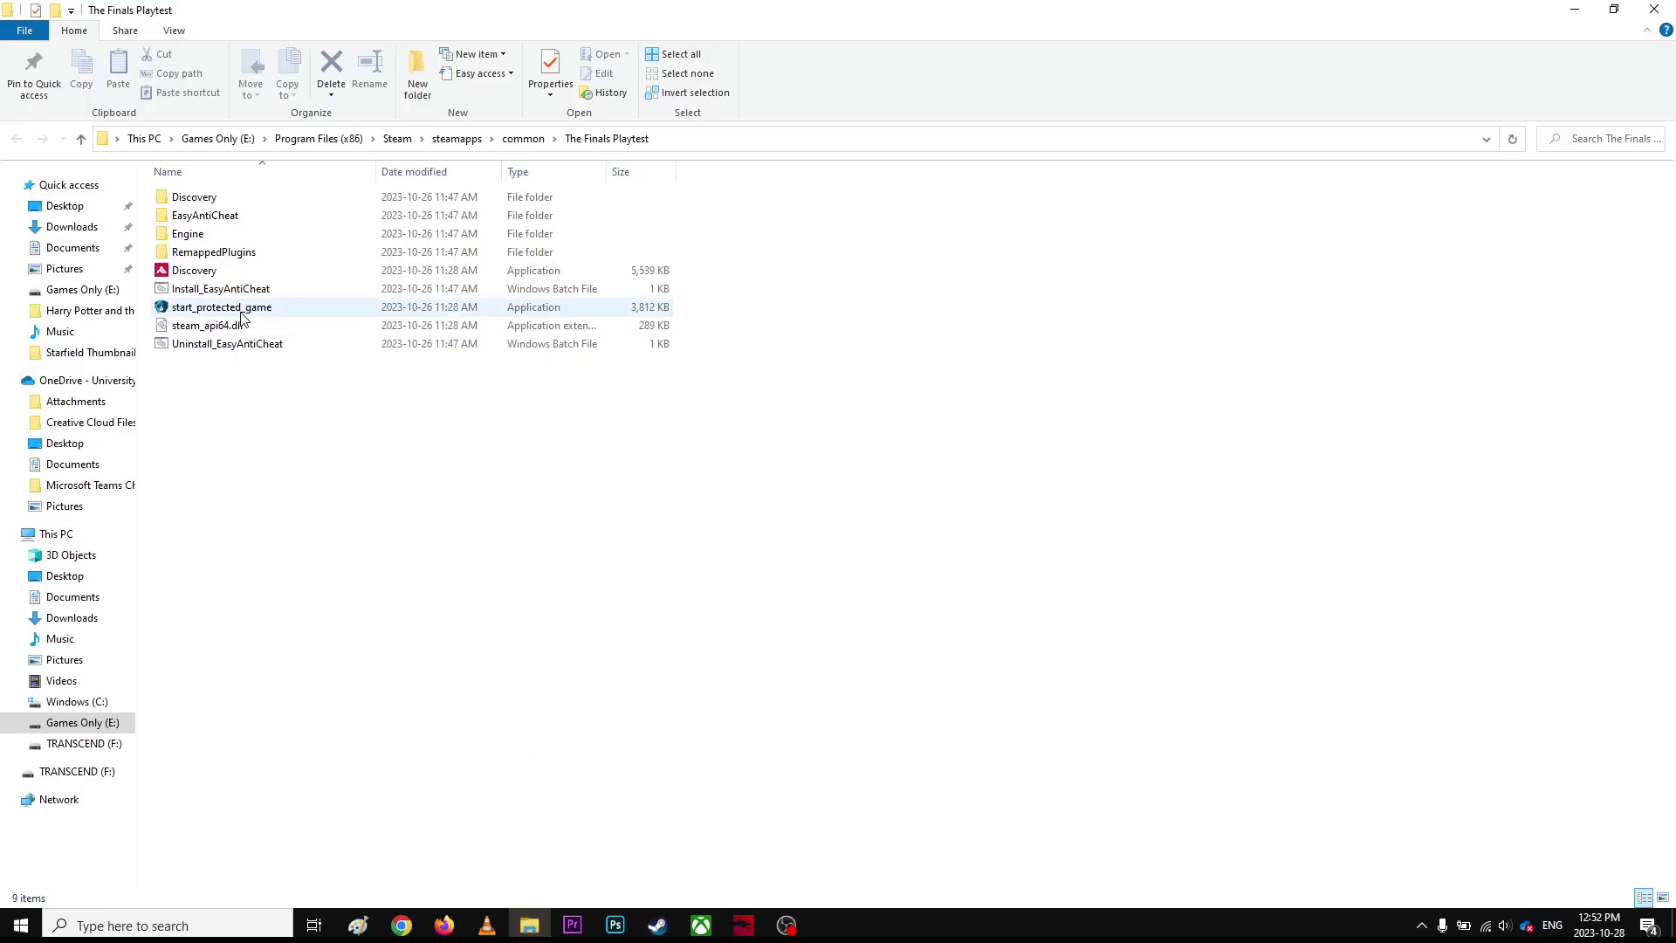
click(318, 276)
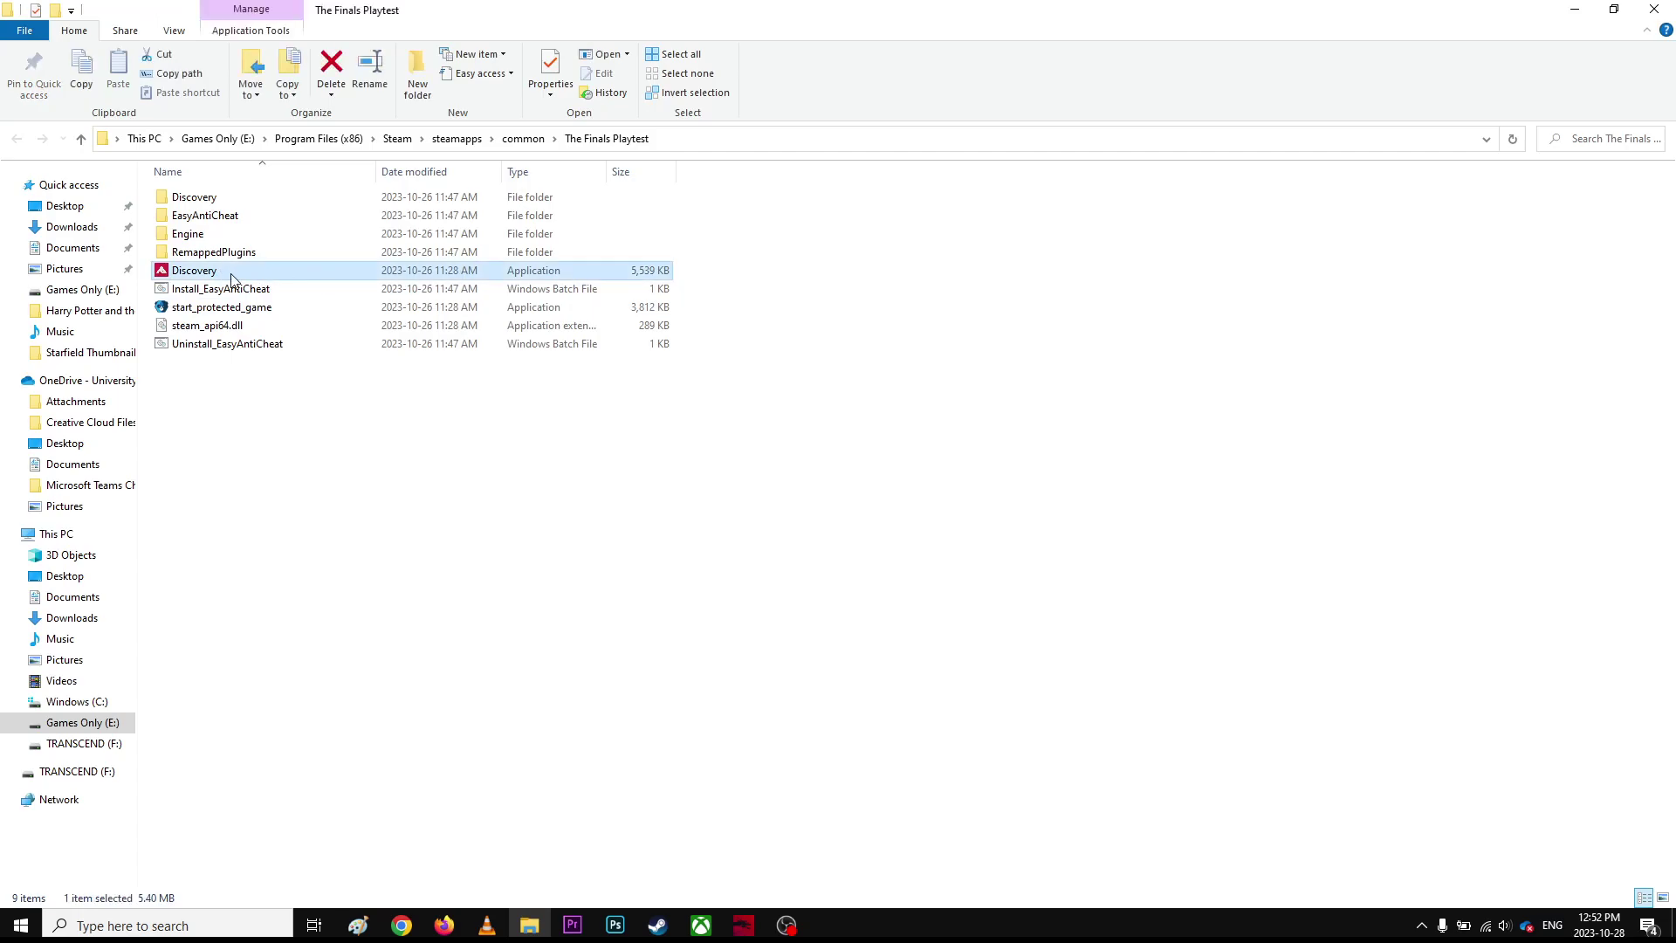
right_click(223, 272)
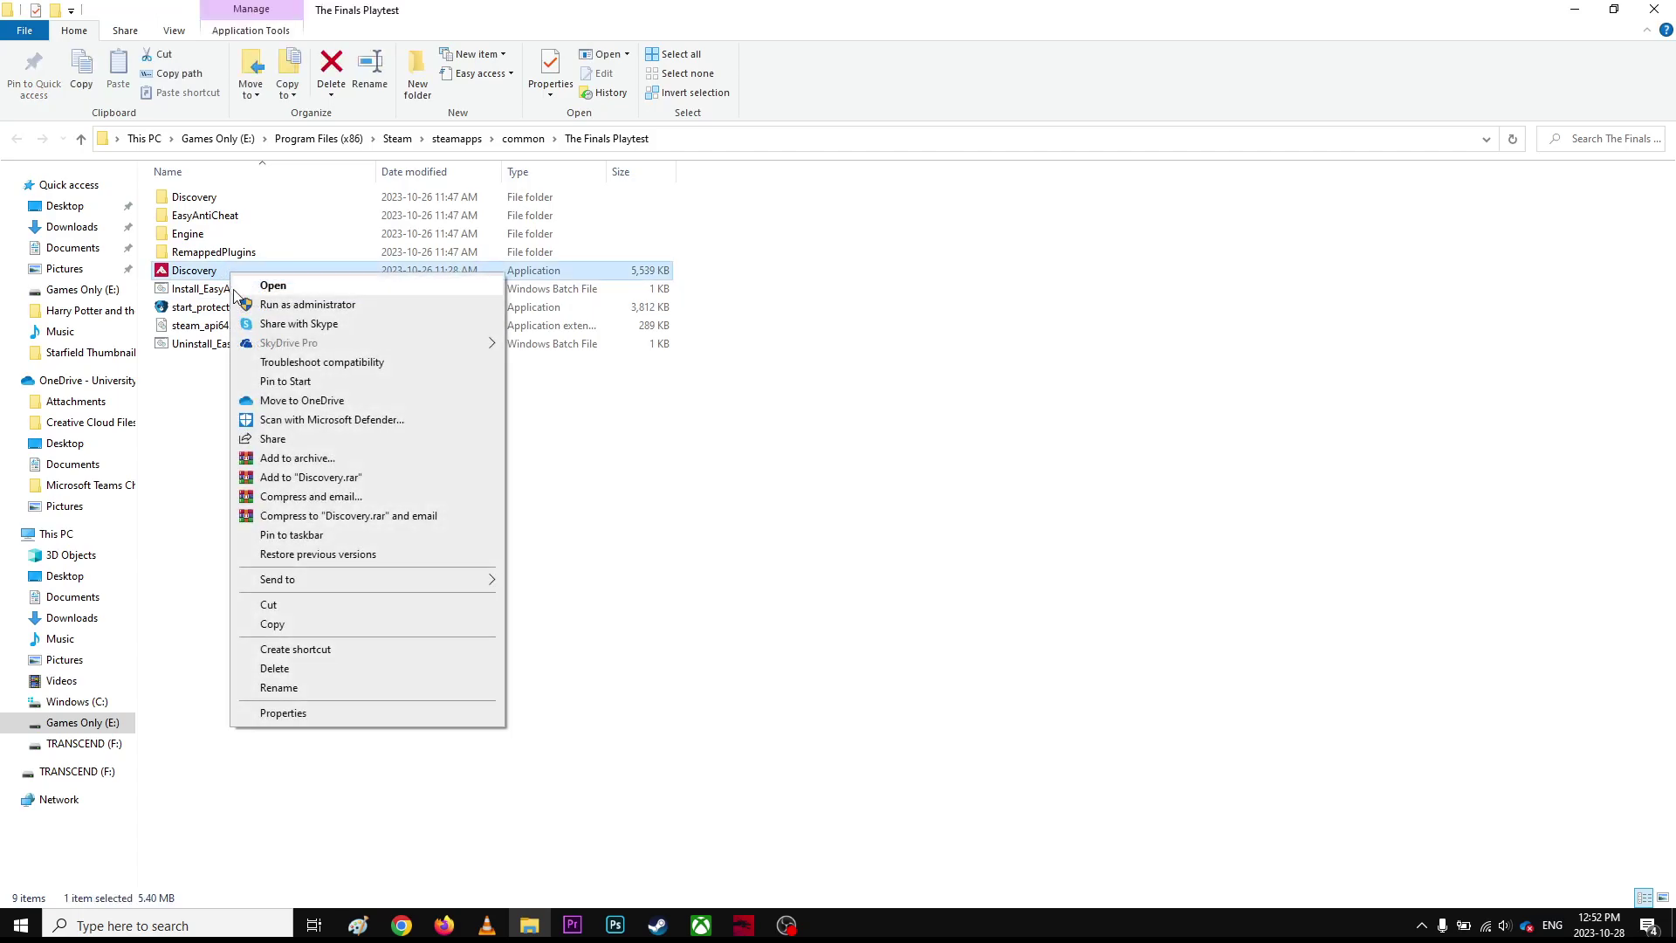
click(288, 712)
click(390, 330)
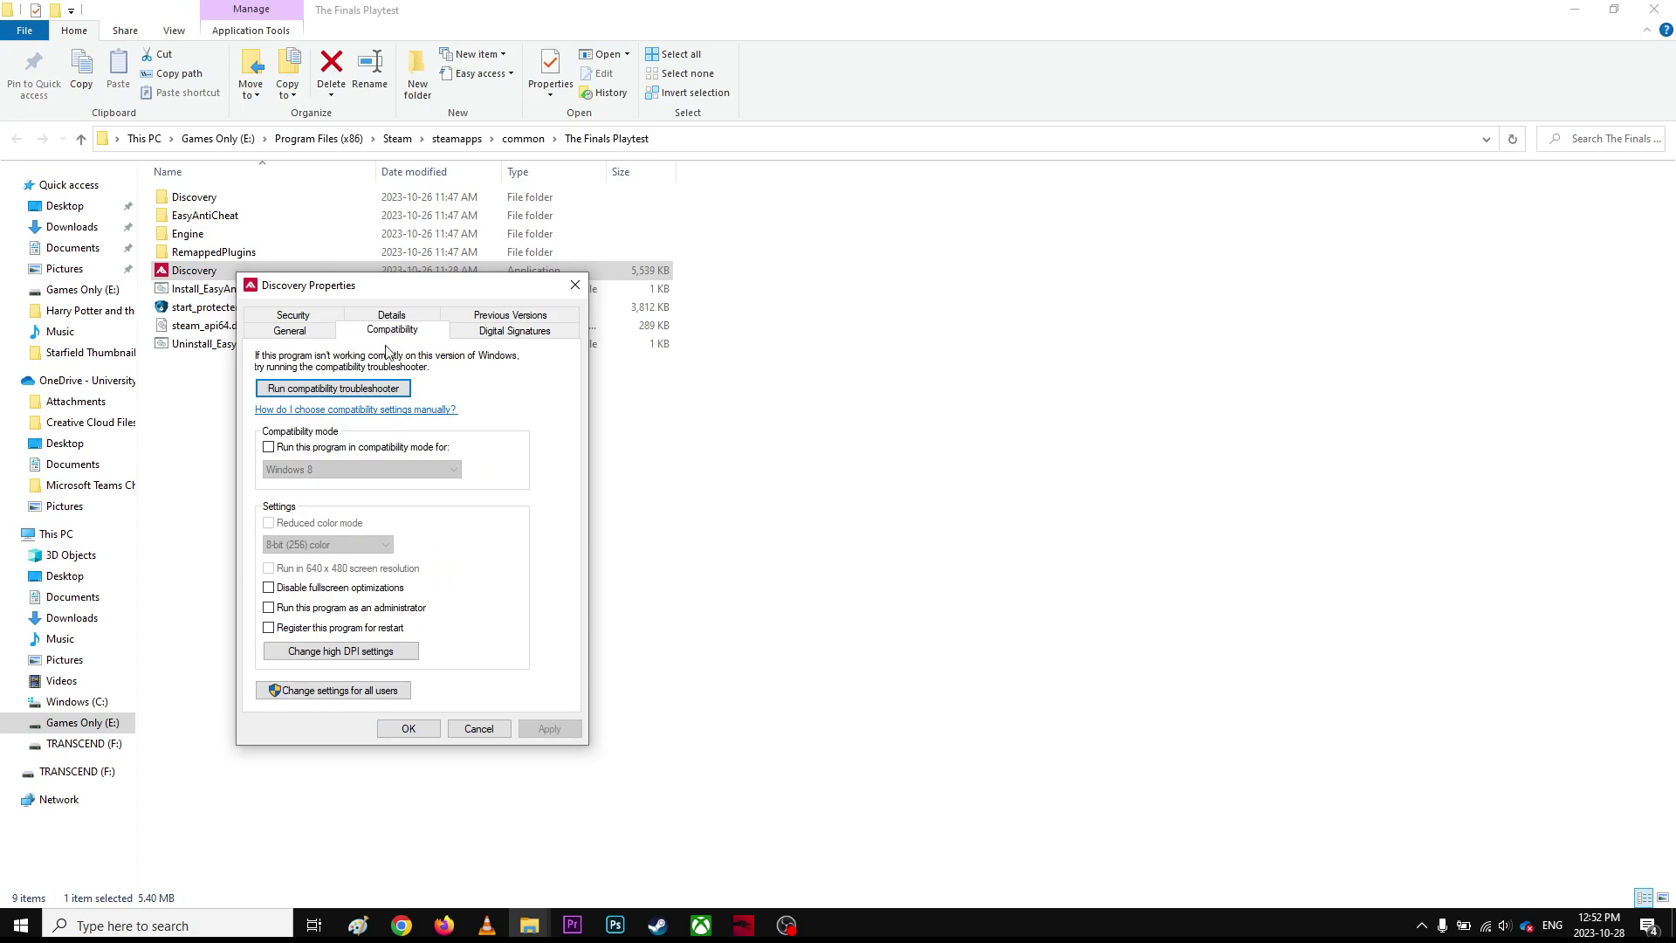
click(308, 609)
click(549, 727)
click(409, 728)
click(722, 596)
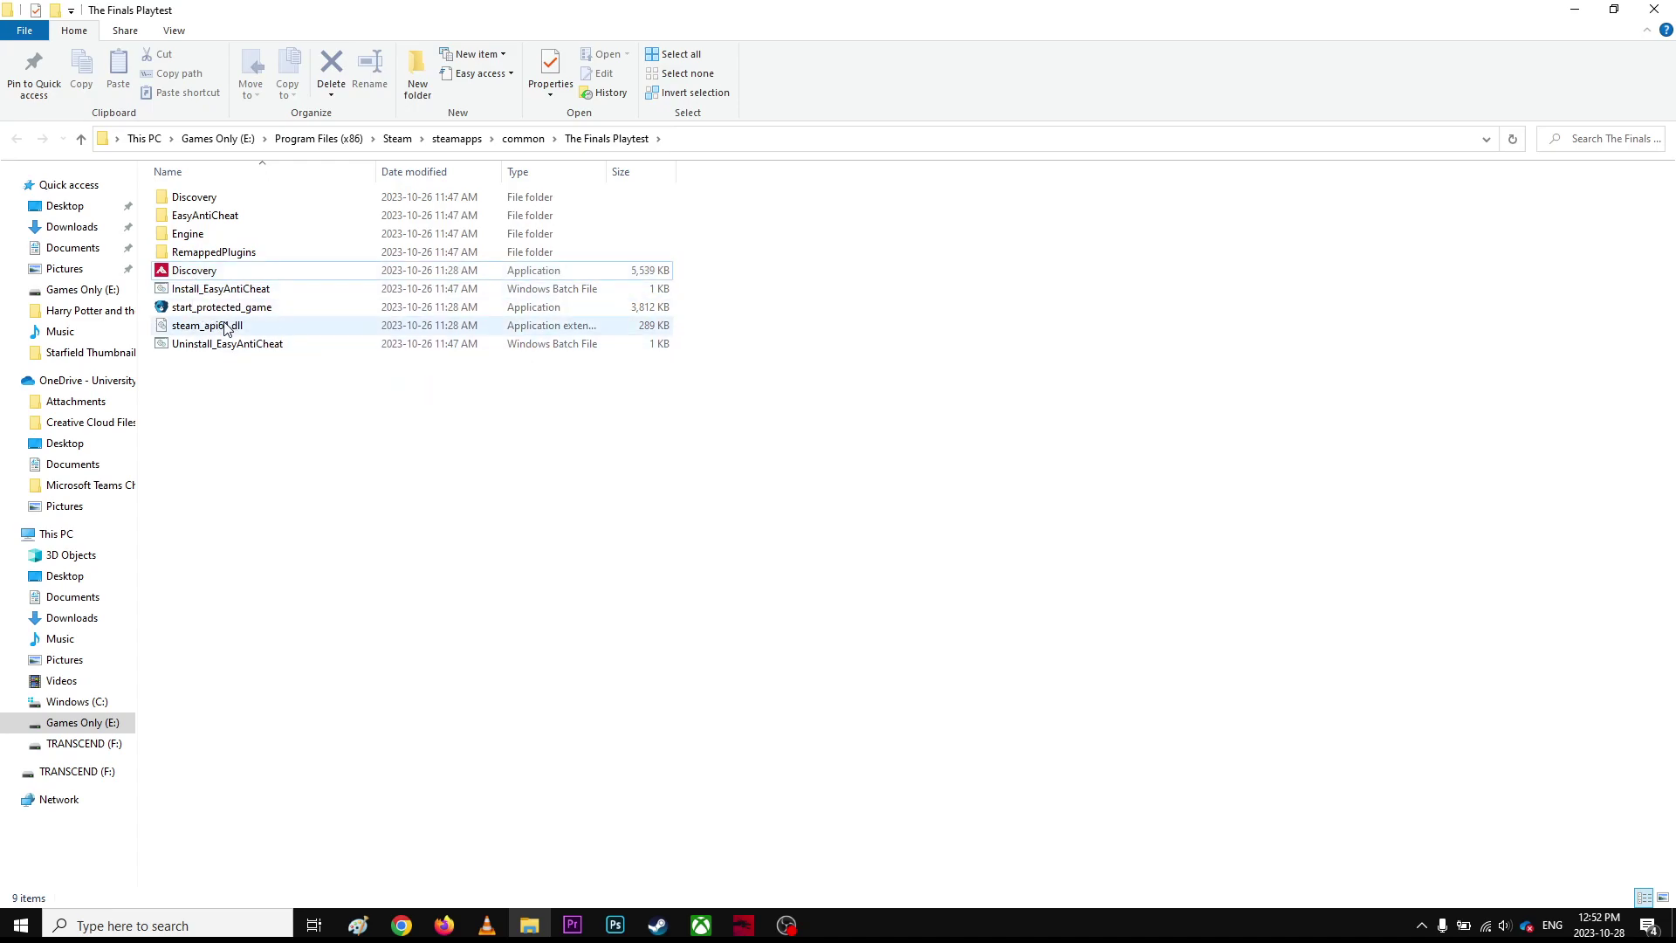
click(329, 270)
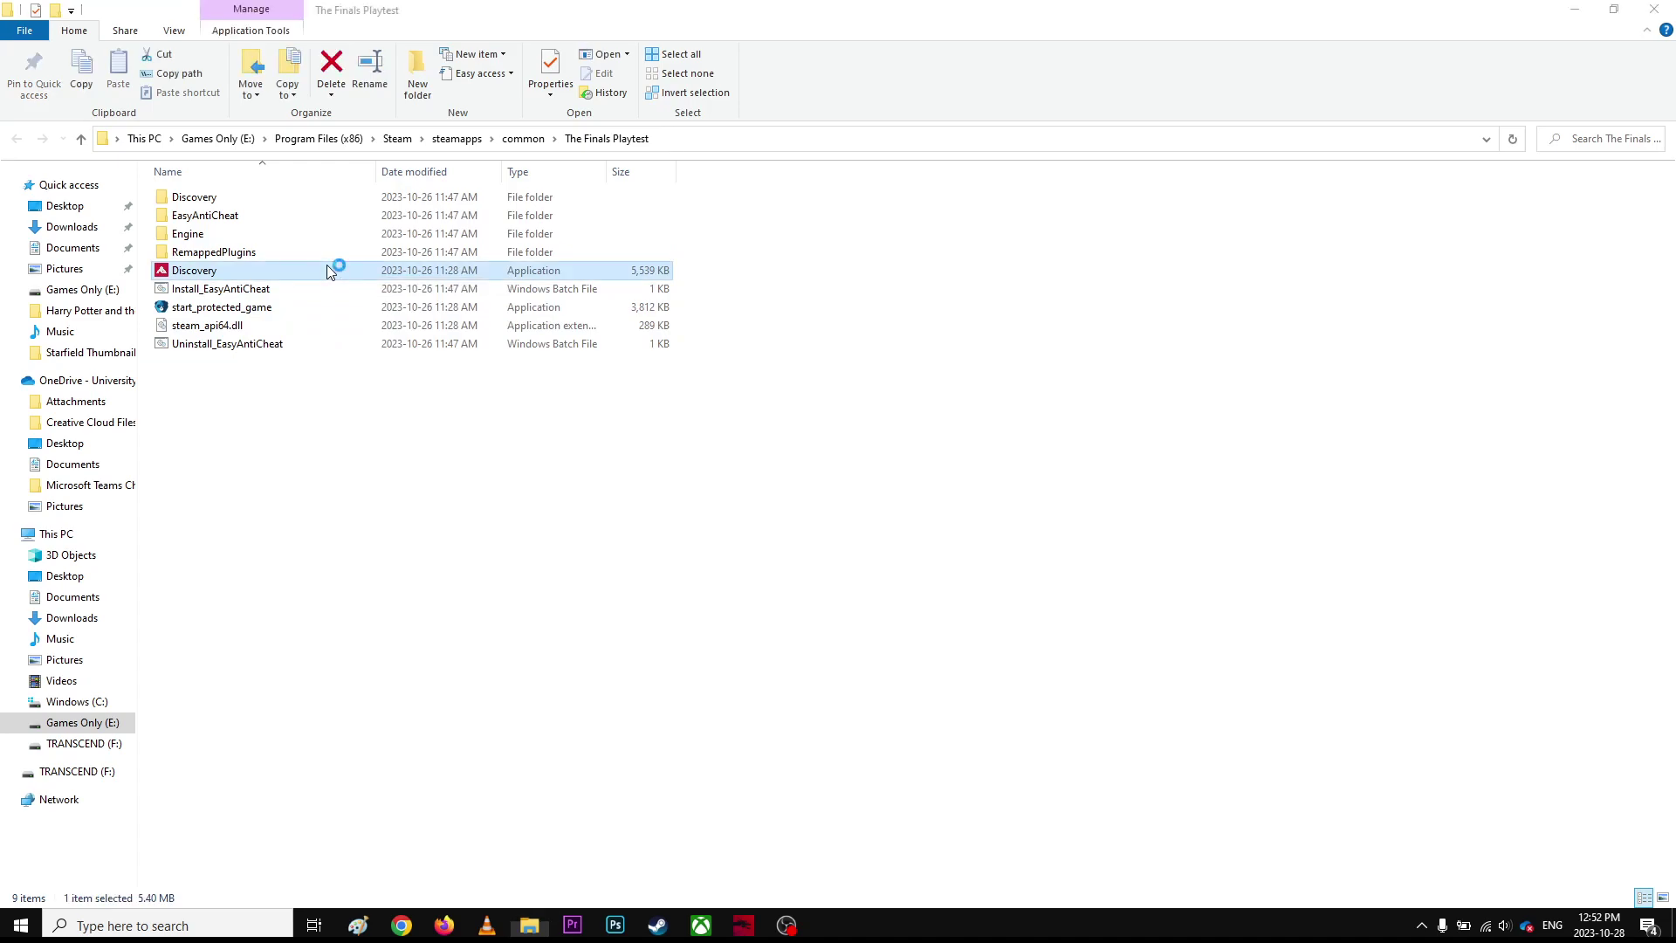
click(627, 504)
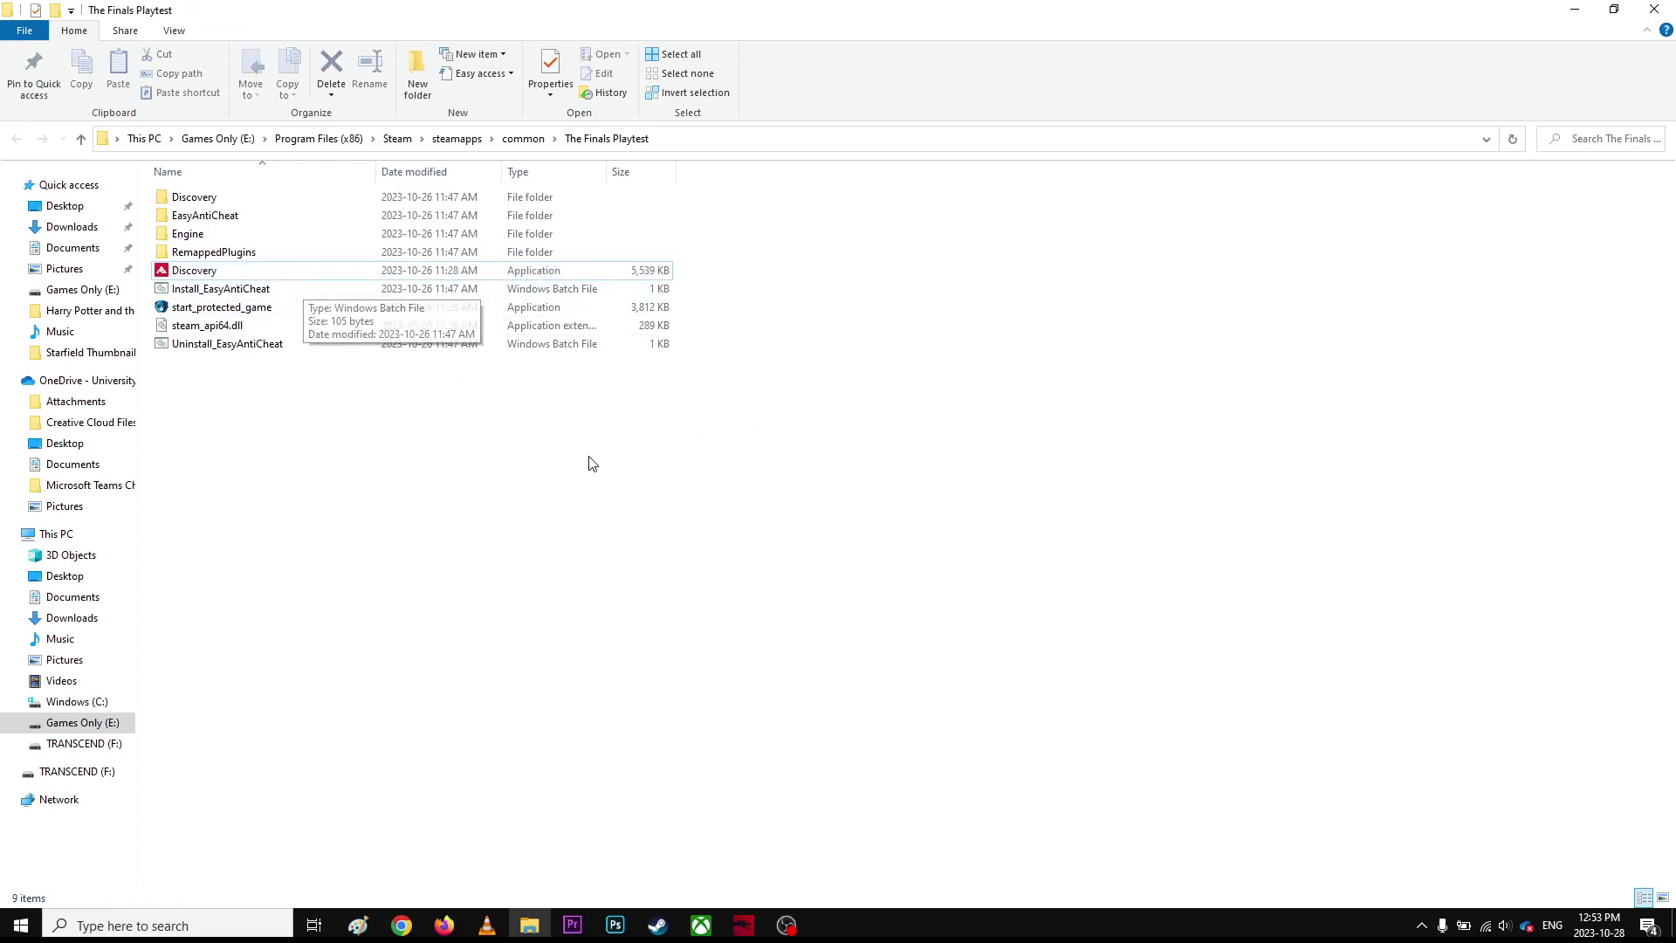
Start 'Verify integrity of beta files' from THE FINALS PLAYTEST's Installed Files properties
click(1568, 12)
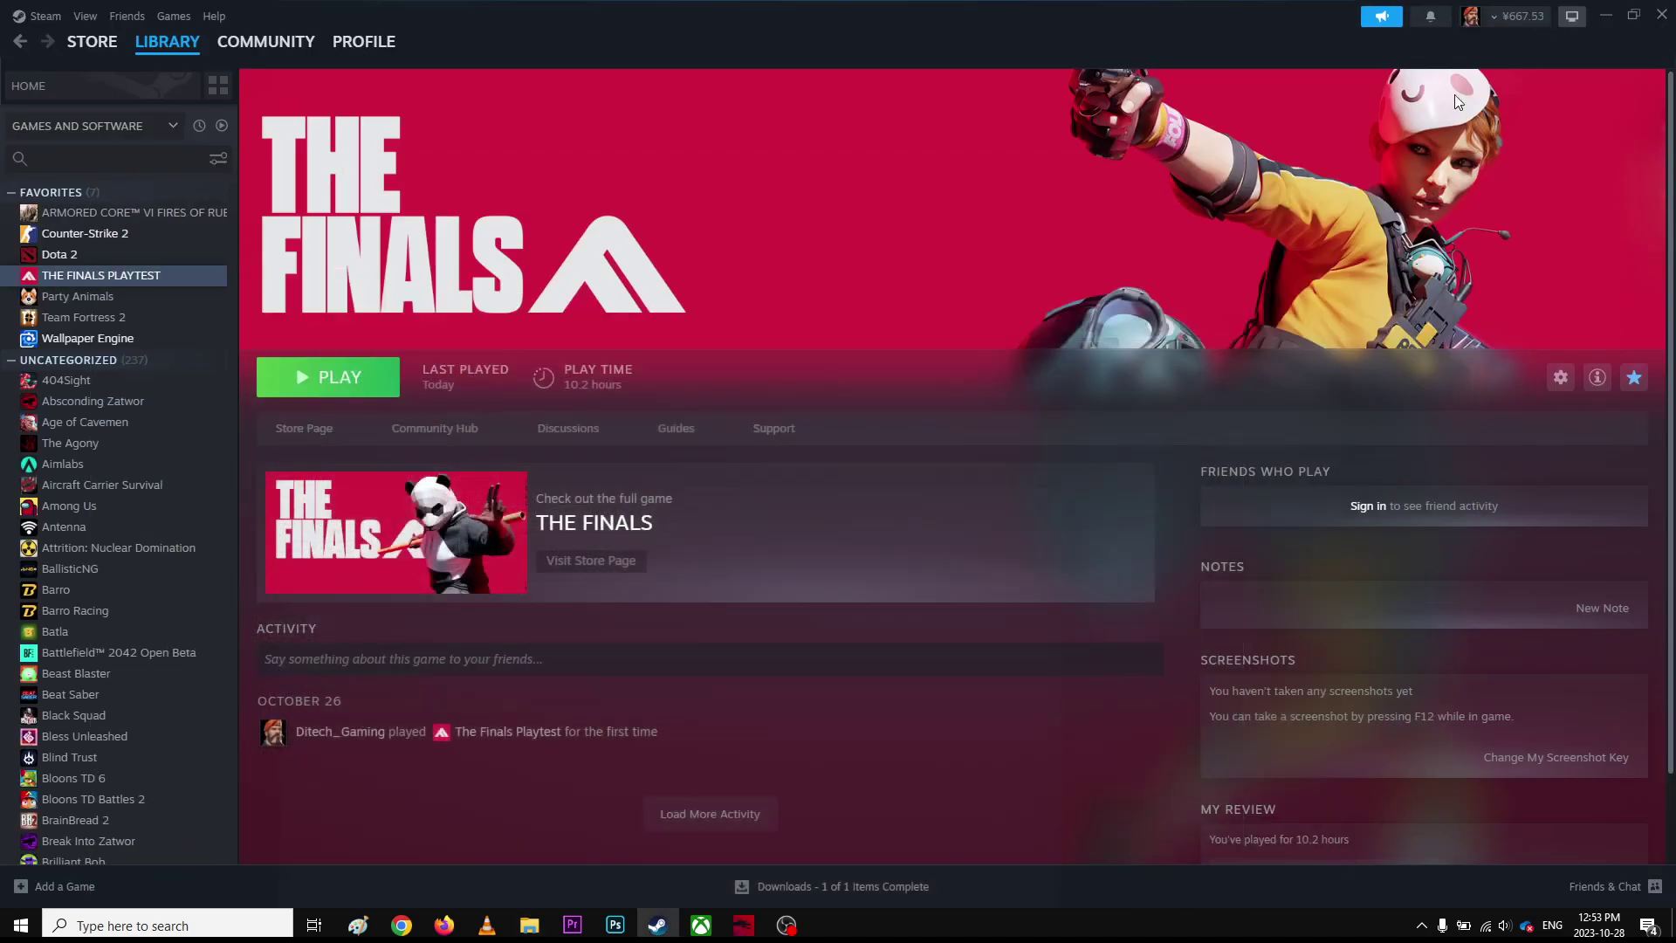
right_click(141, 275)
click(187, 408)
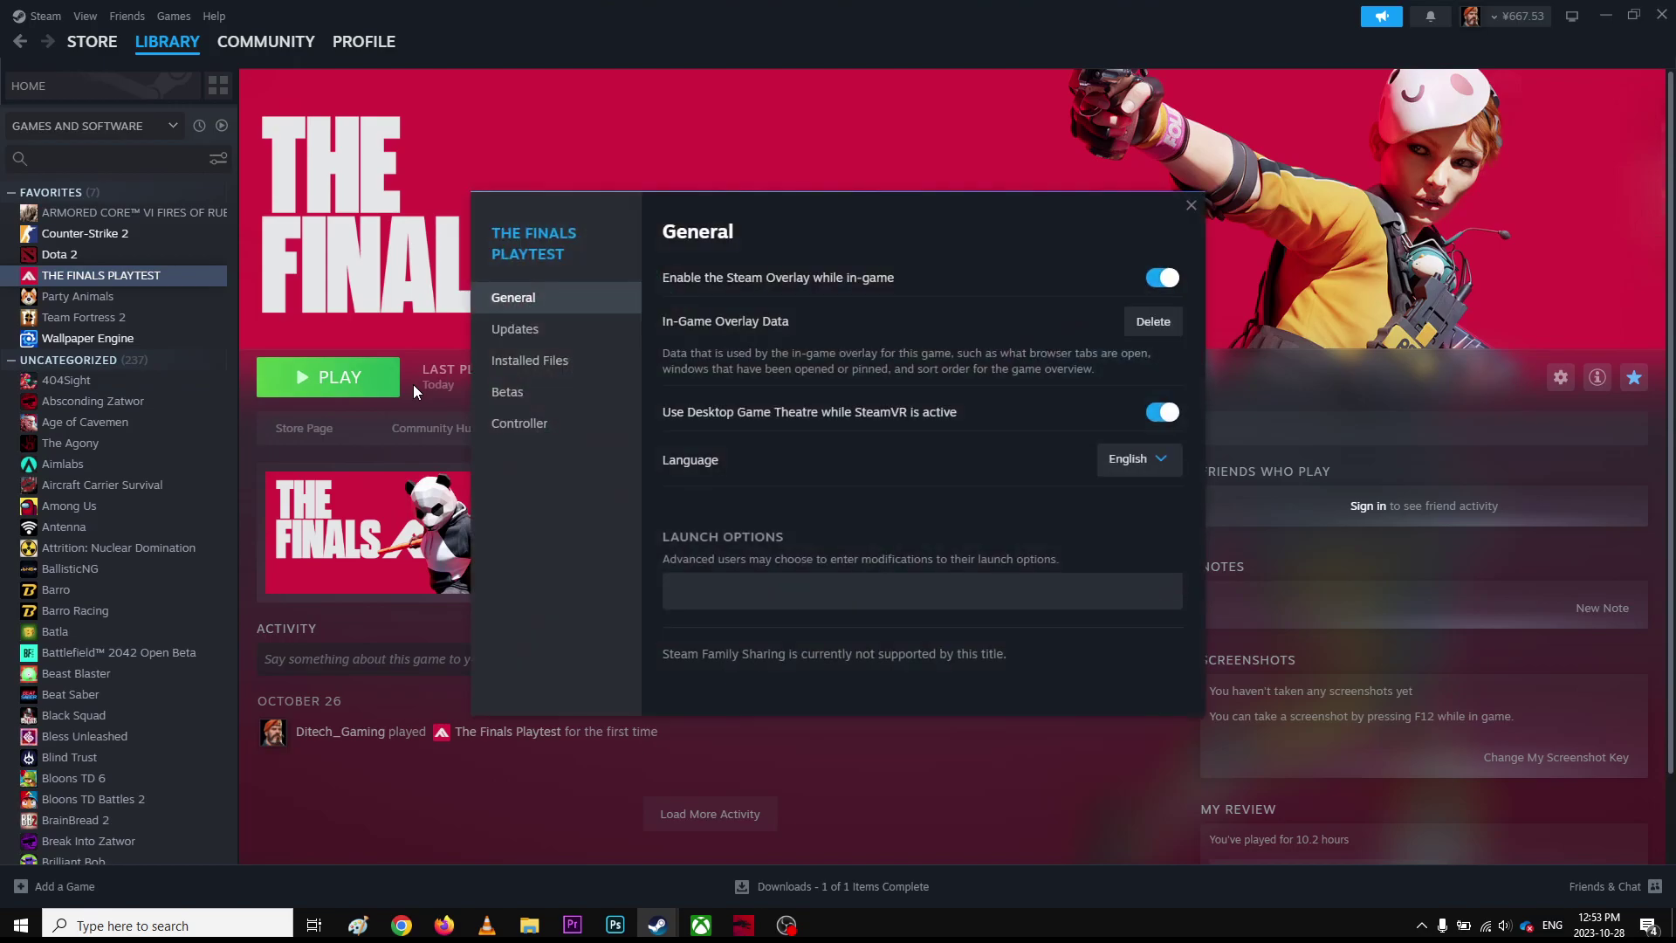
click(570, 371)
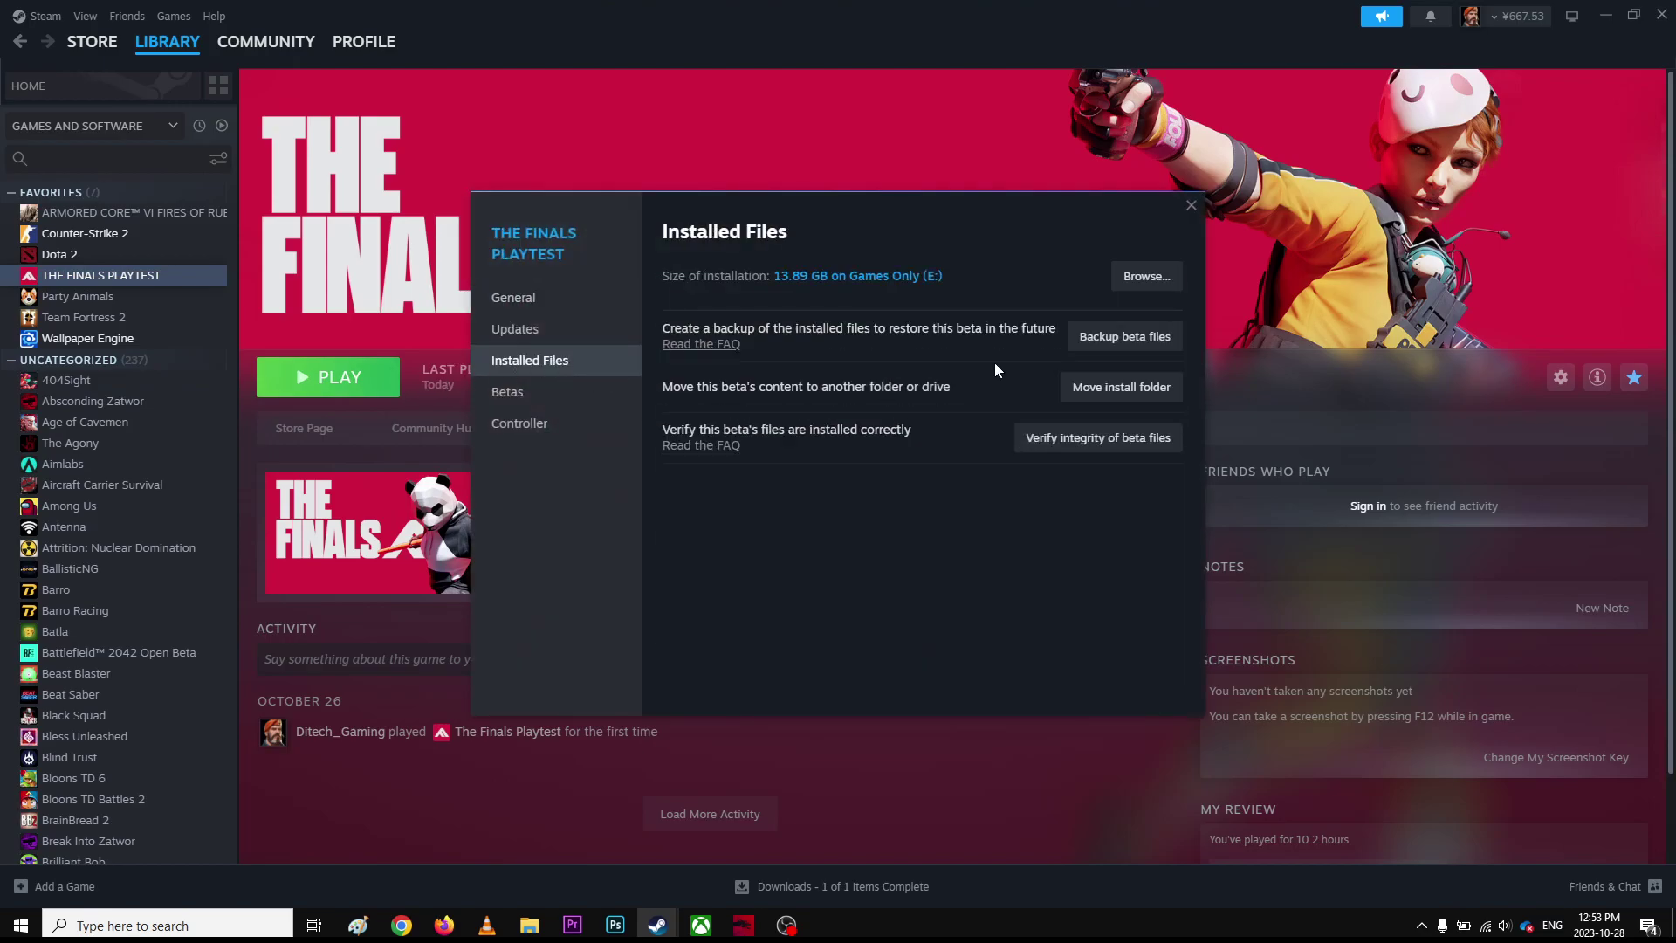
click(1085, 449)
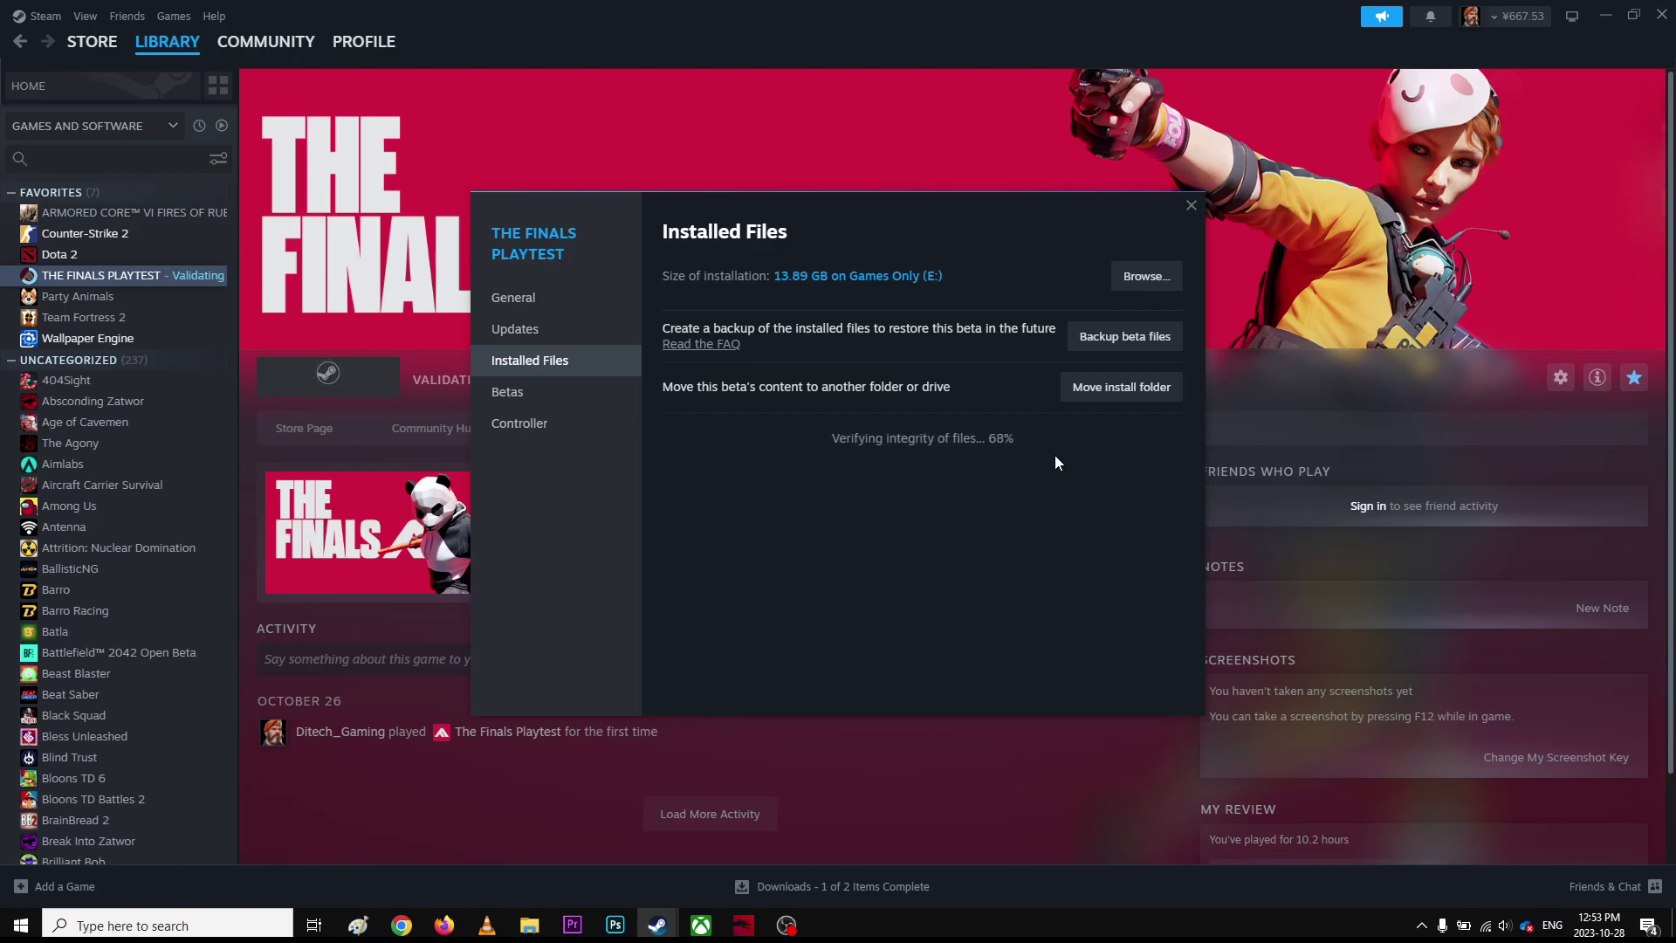
click(1420, 928)
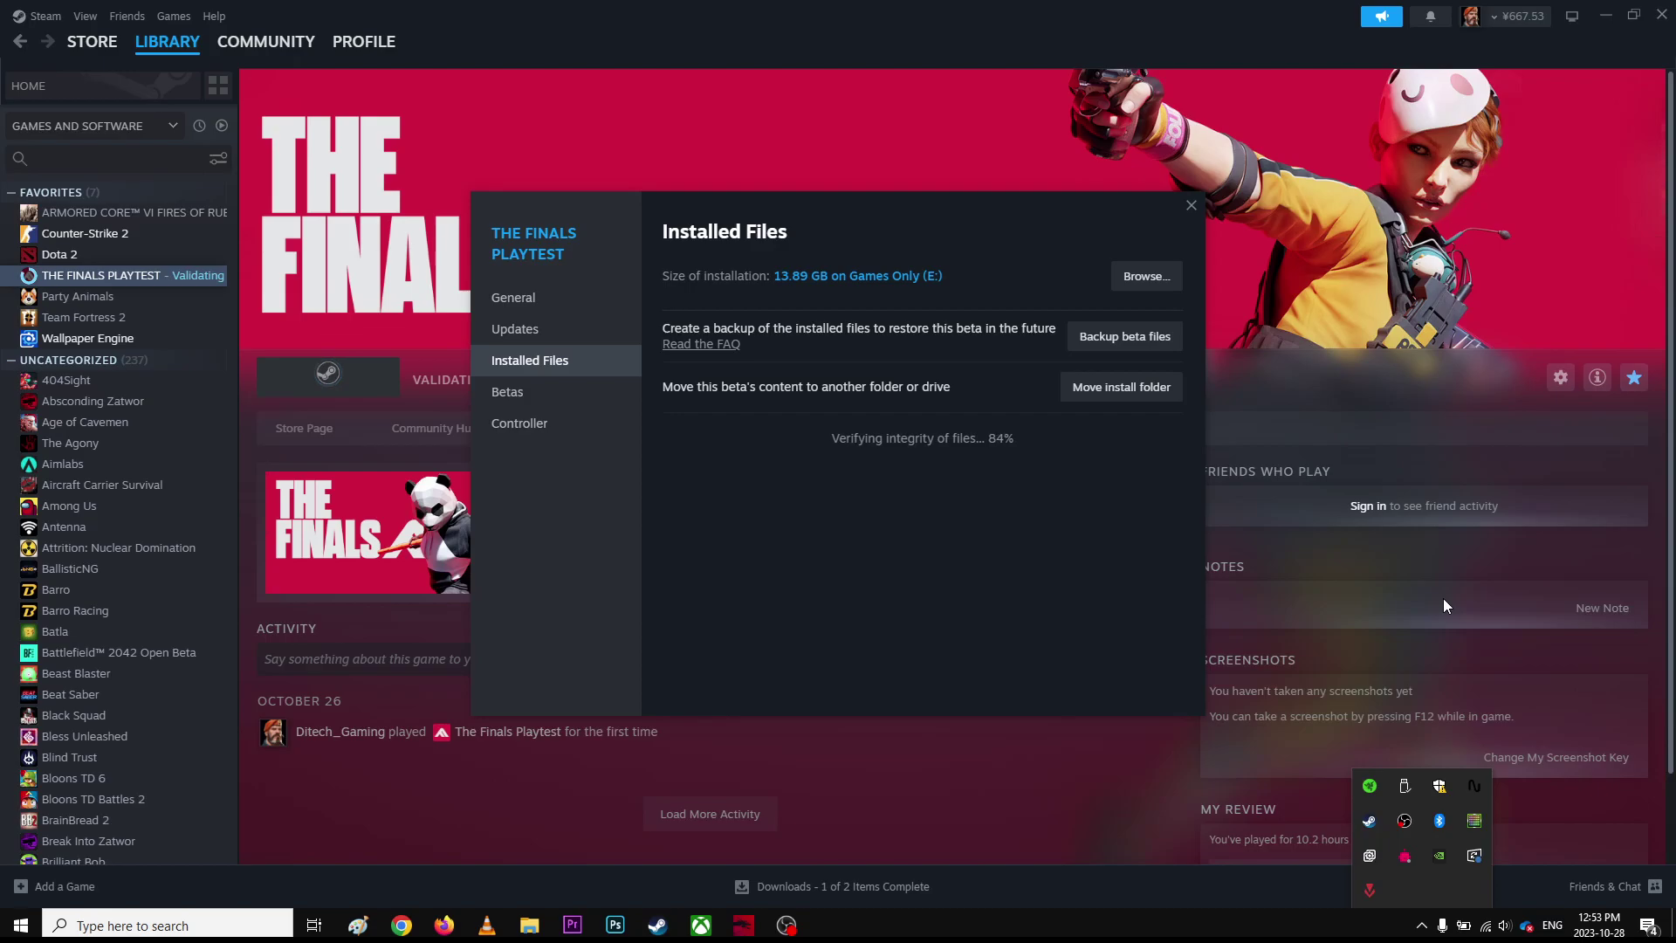
Quit a background tray app and launch NVIDIA GeForce Experience from the NVIDIA tray icon
right_click(1403, 855)
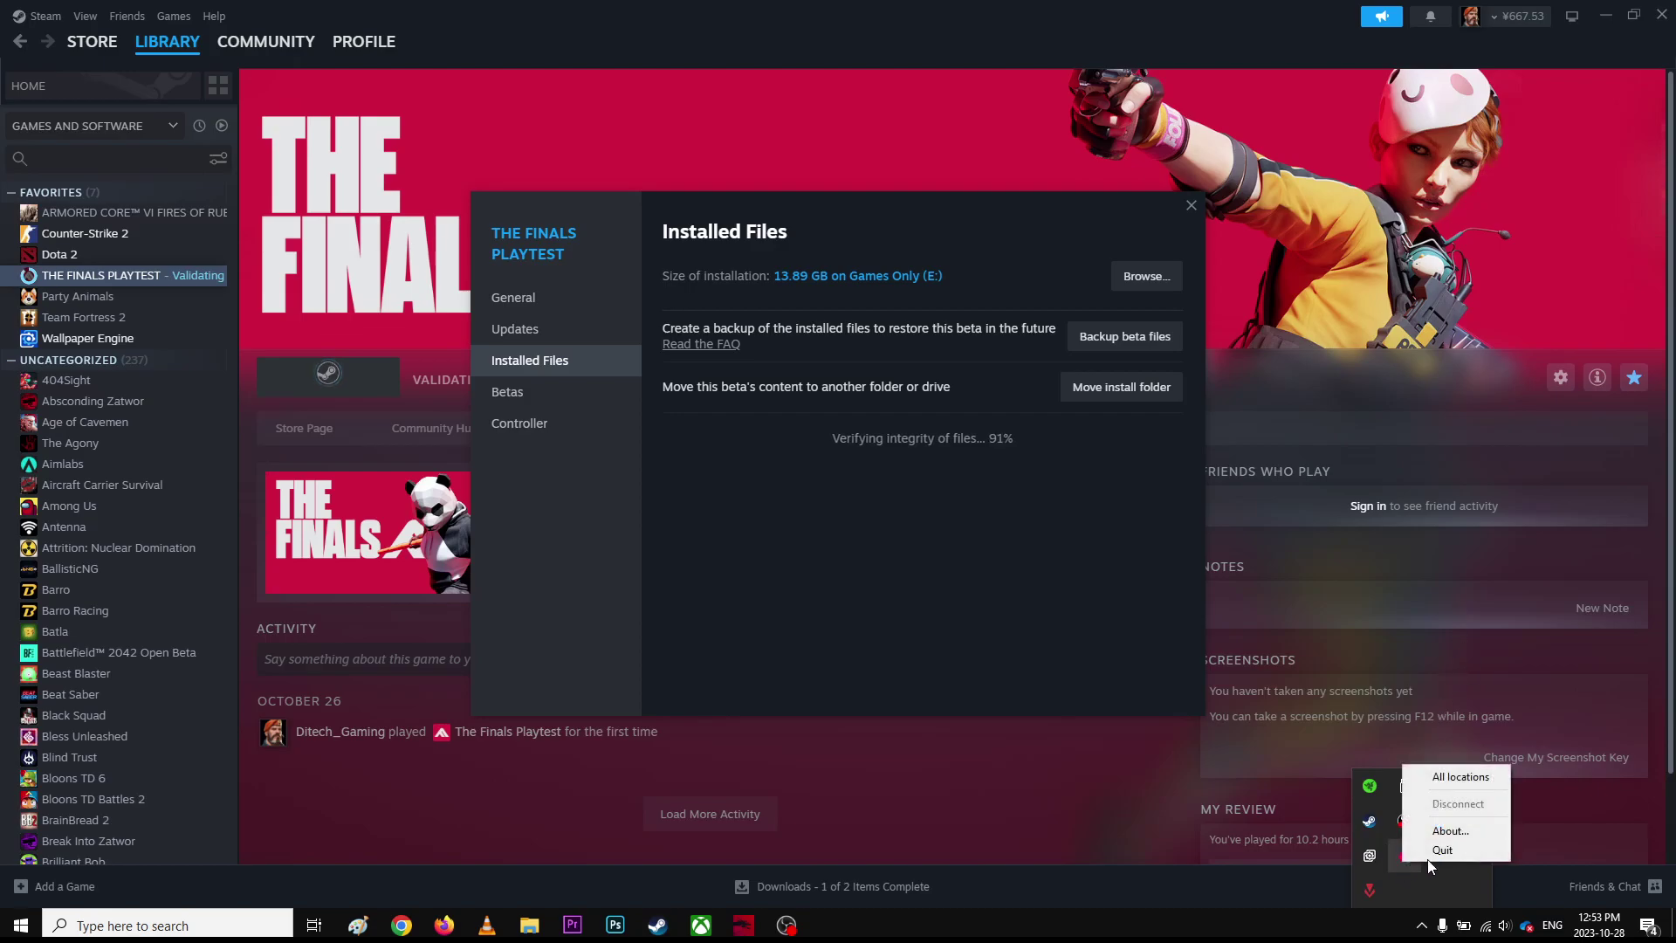
click(1453, 859)
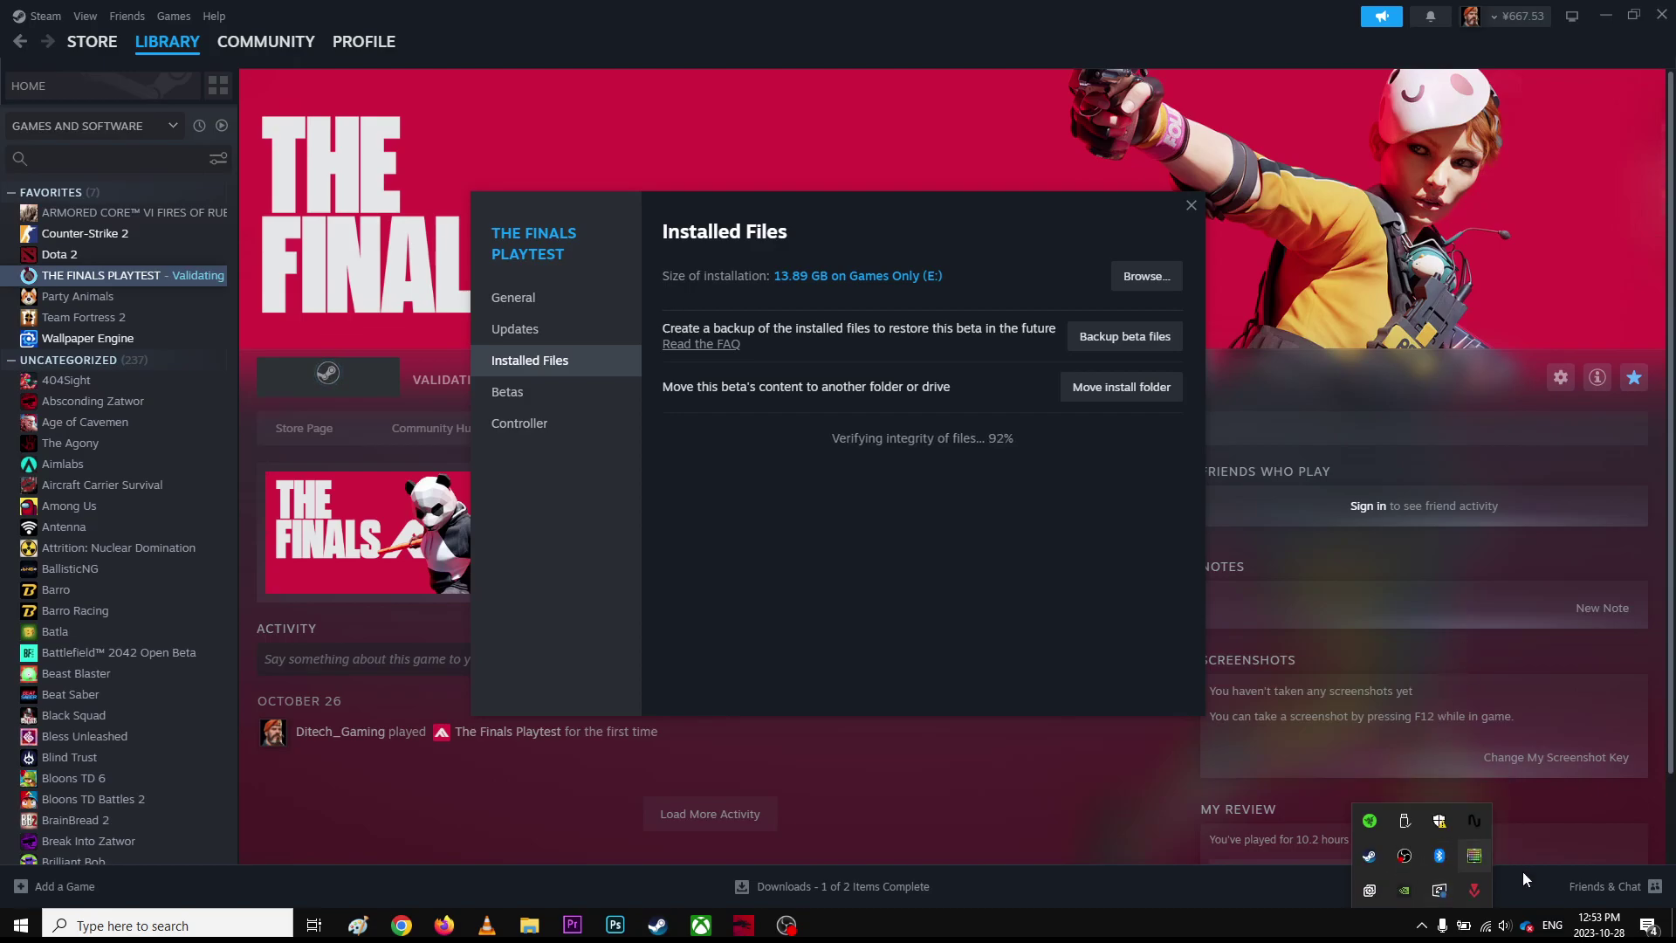
right_click(1405, 890)
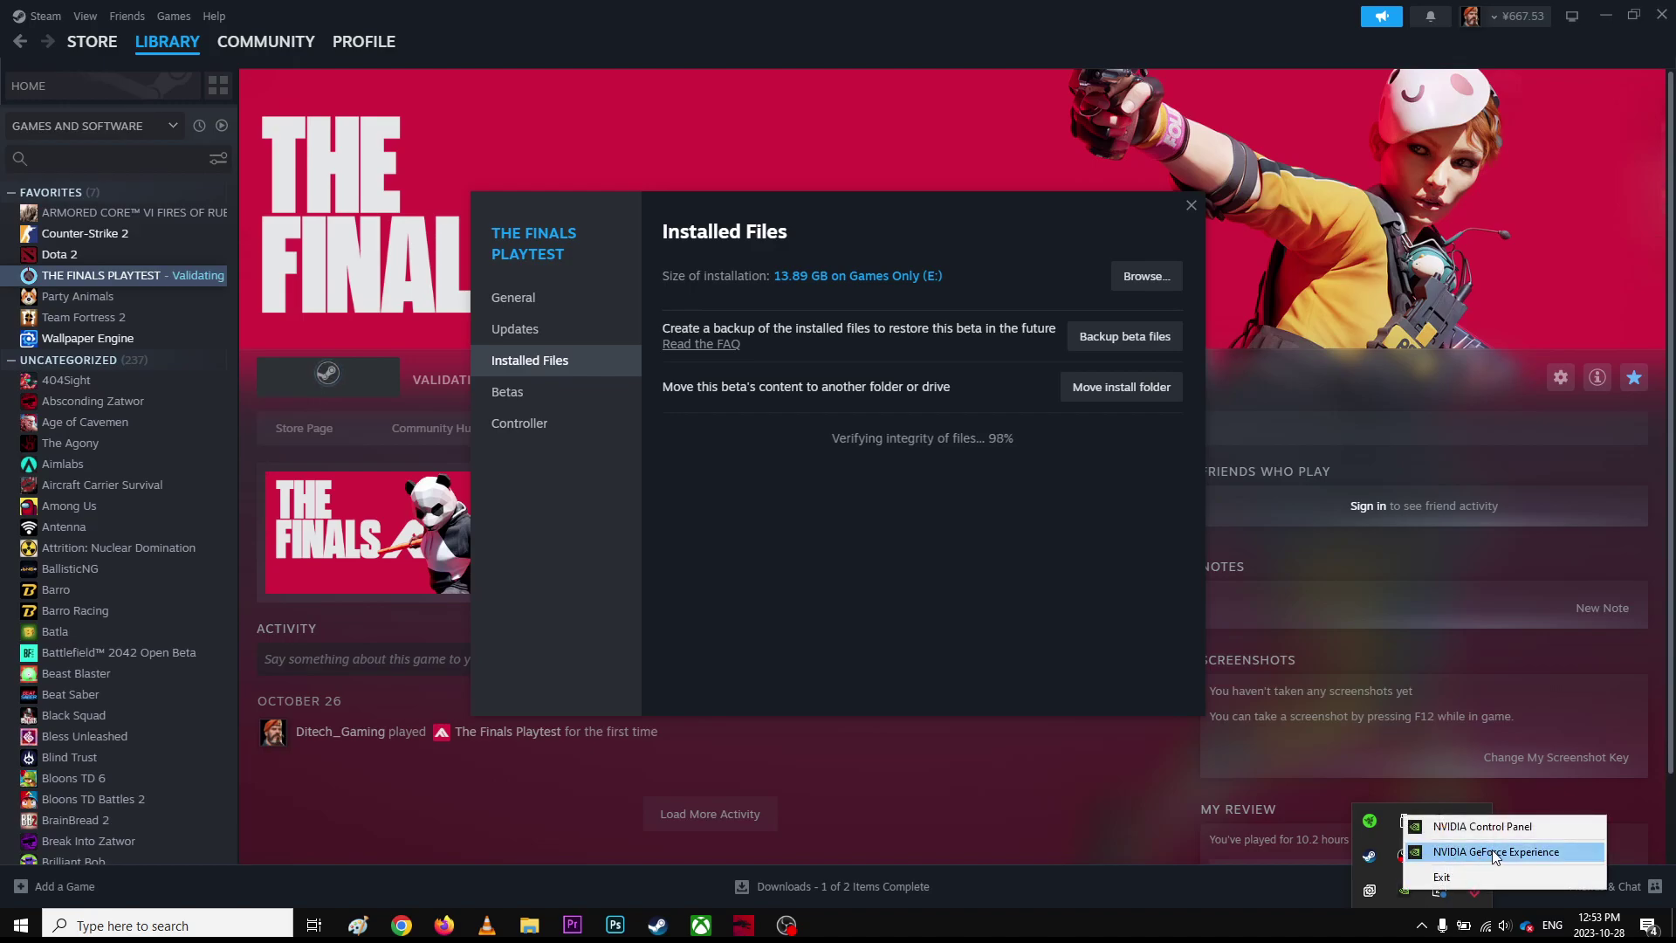
click(1515, 854)
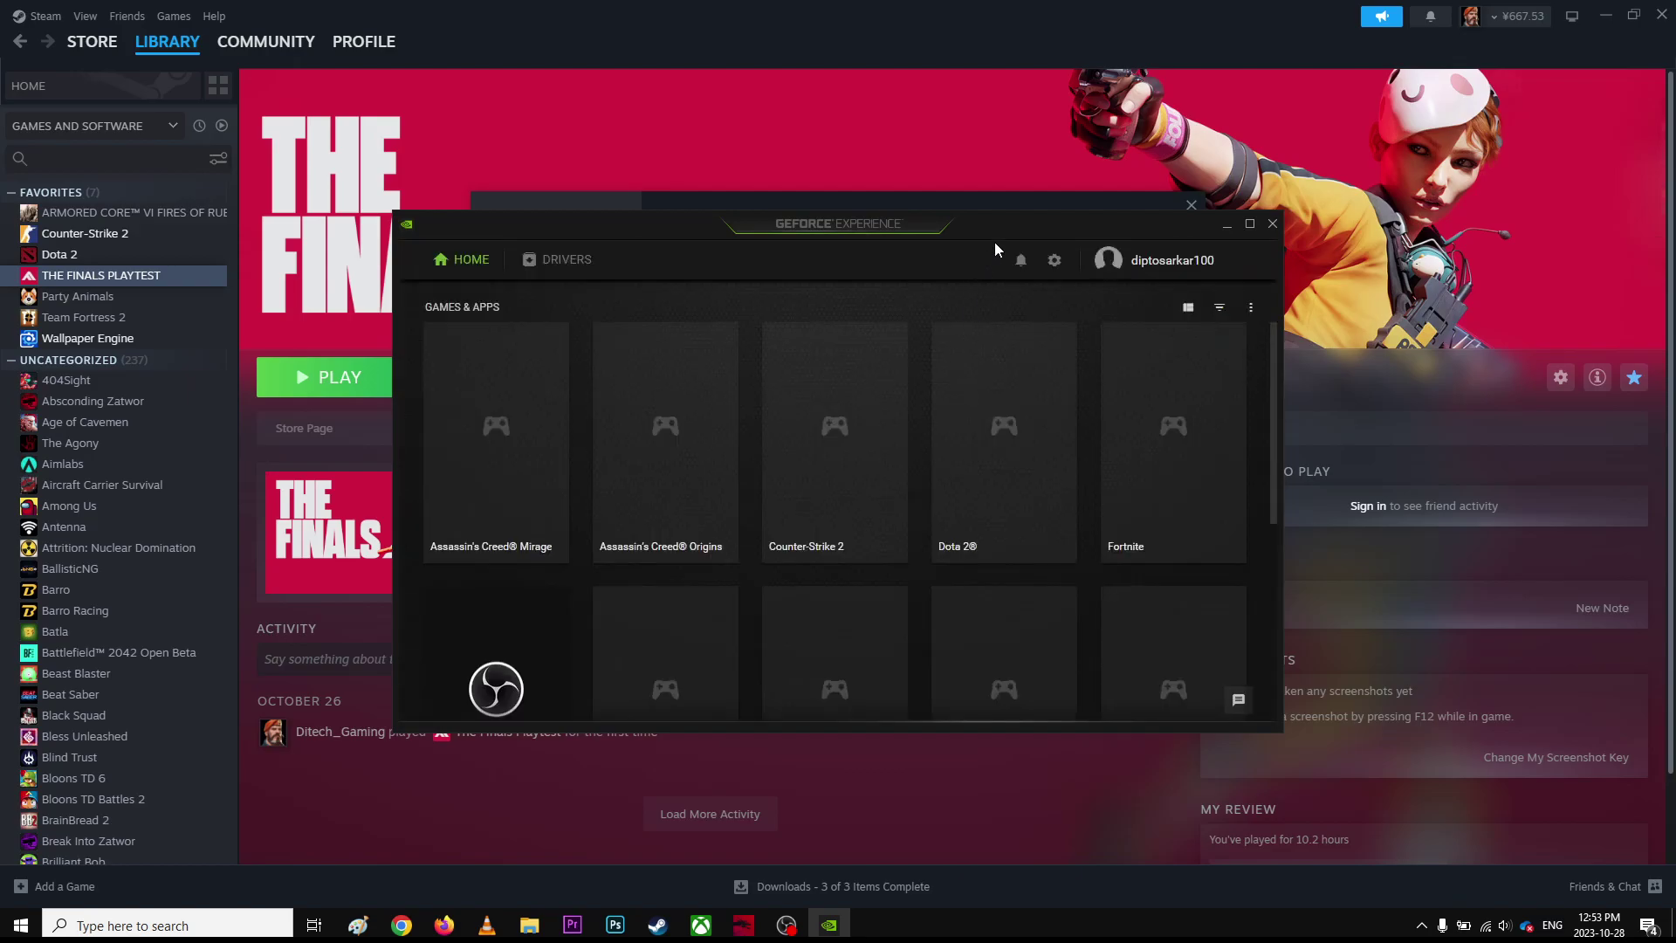
Close Steam's properties dialog and download GeForce Game Ready Driver 545.92 from the Drivers page
click(1023, 202)
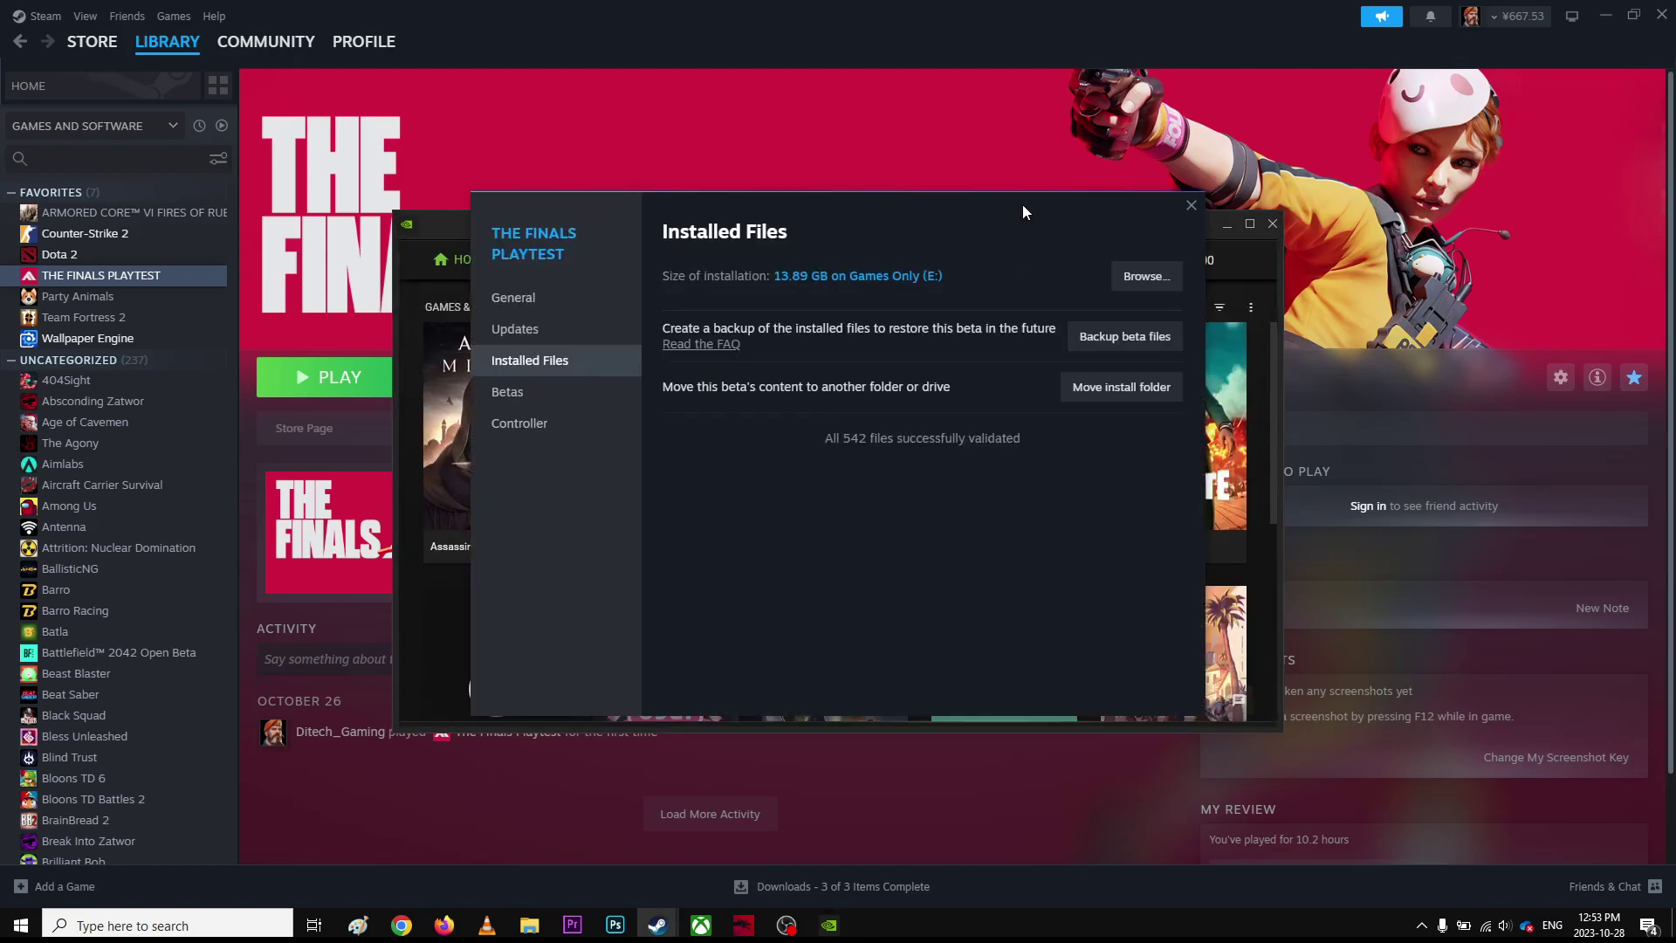
click(1190, 206)
scroll(713, 618, down, 2)
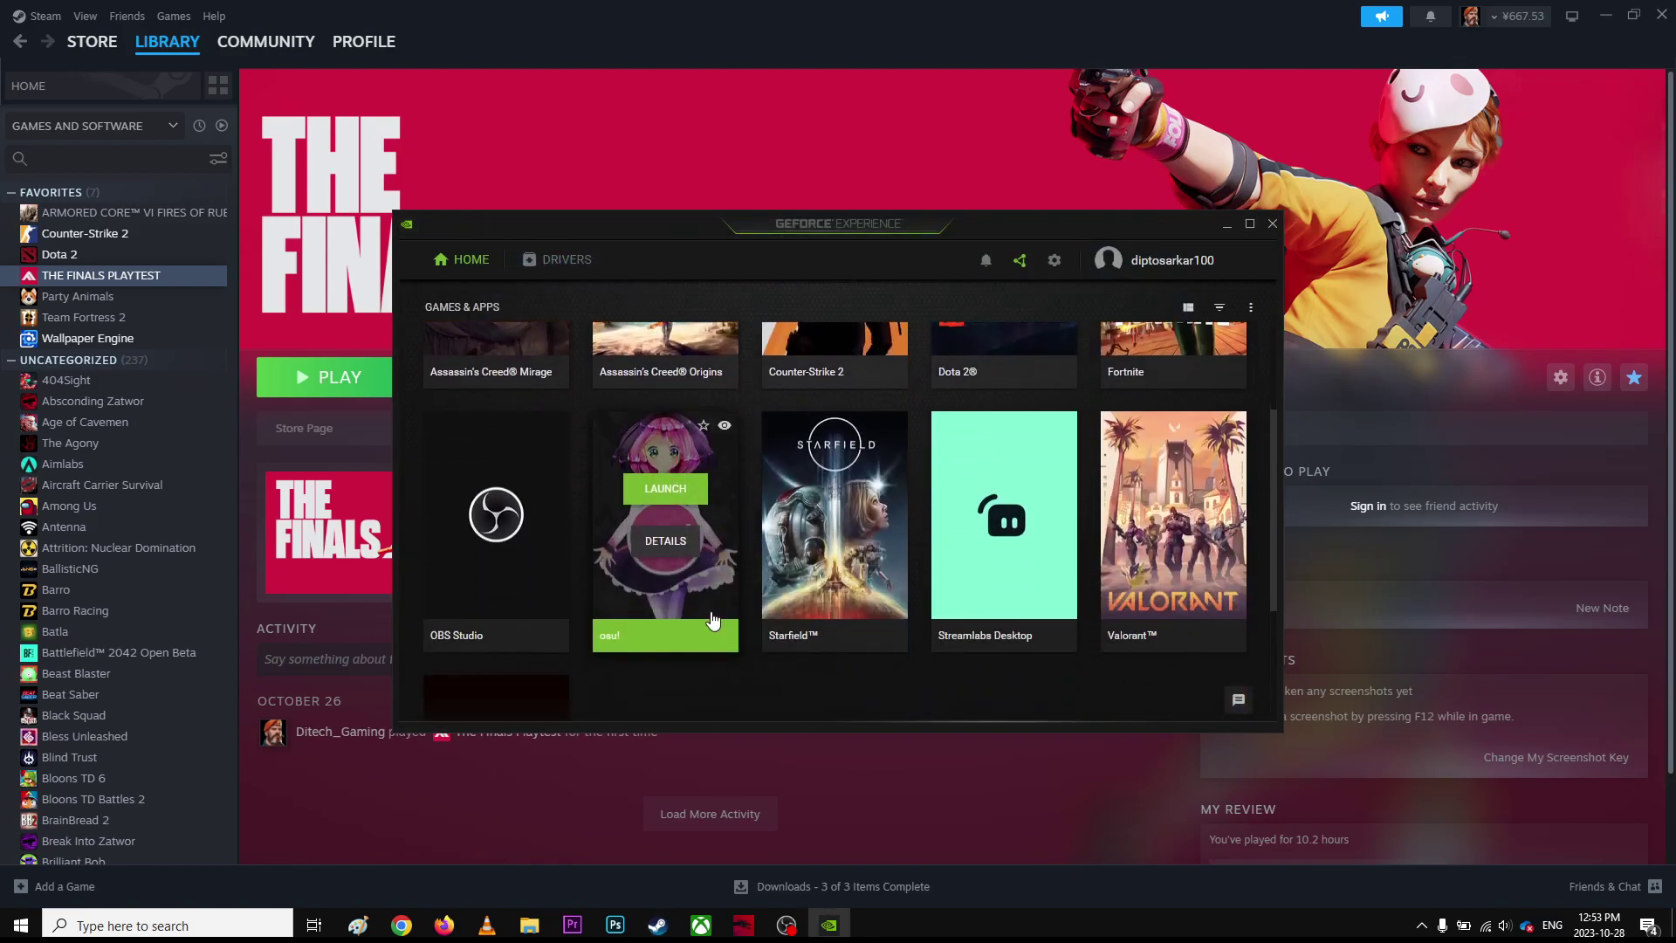
scroll(714, 611, down, 2)
scroll(714, 615, up, 4)
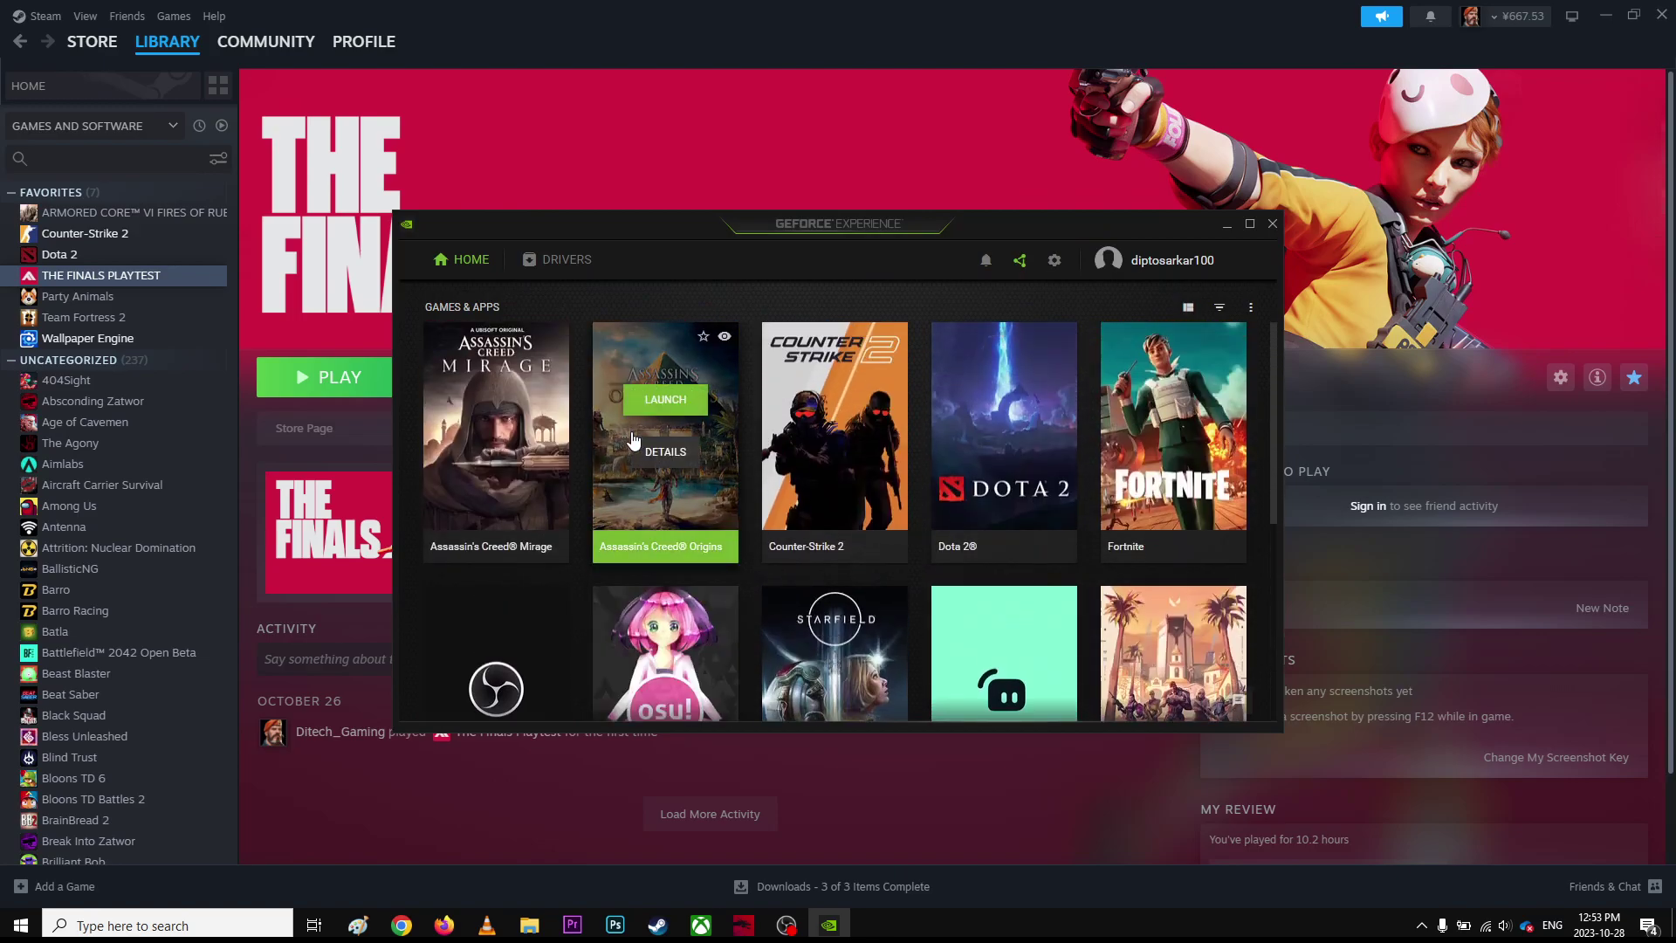
click(559, 259)
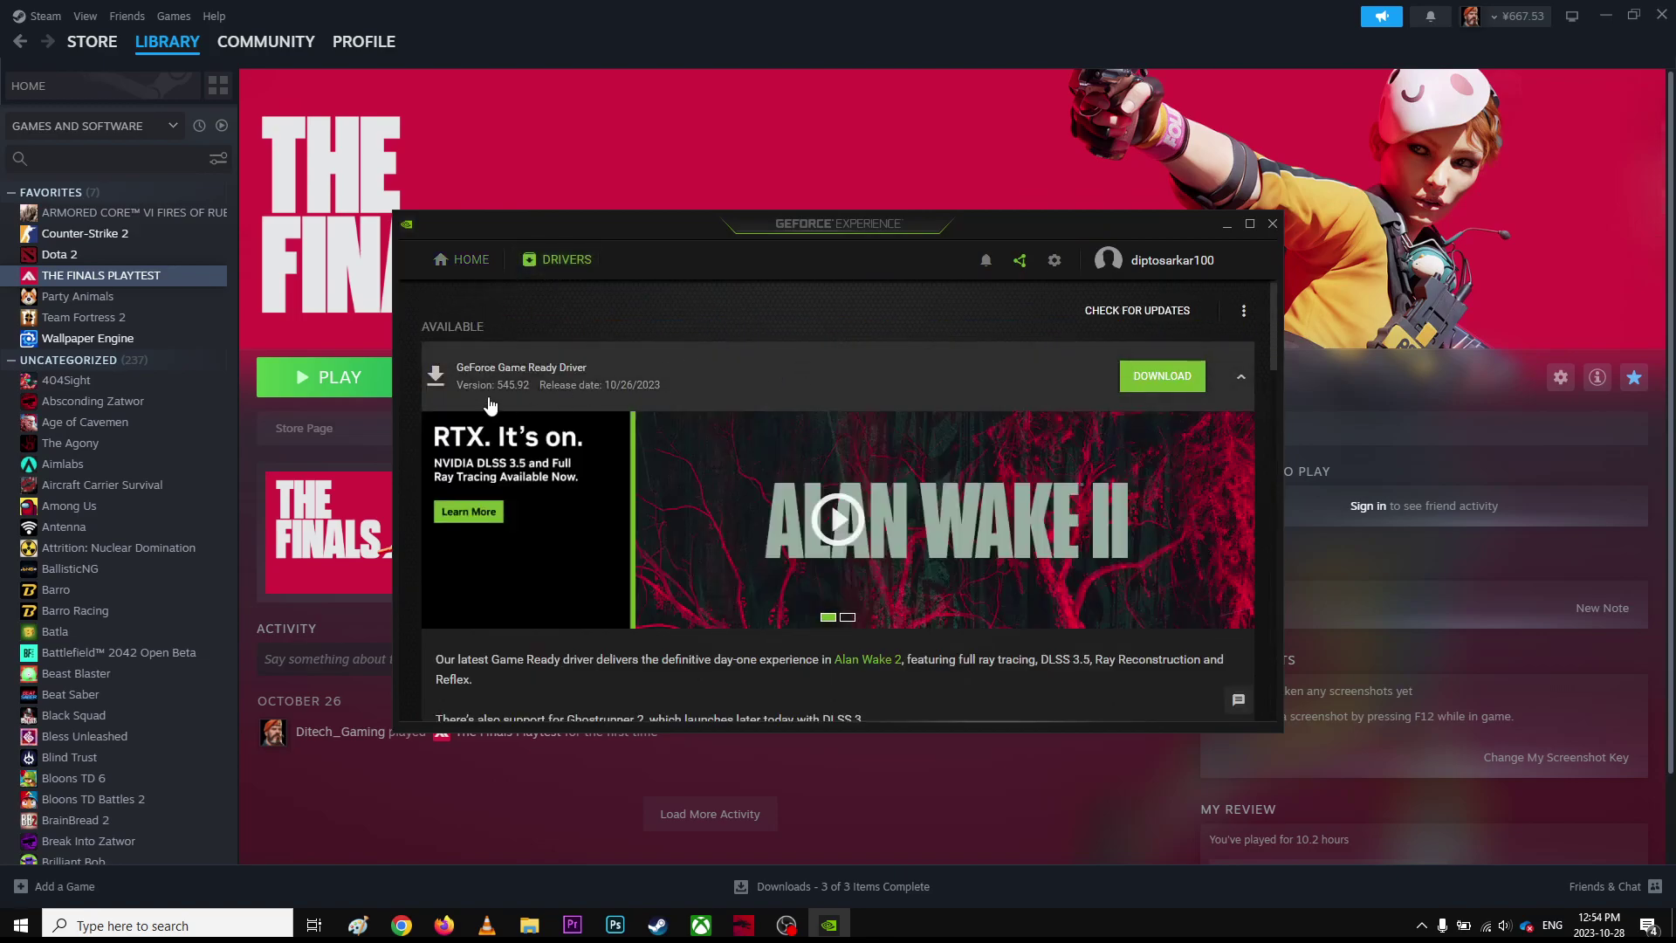
click(1127, 385)
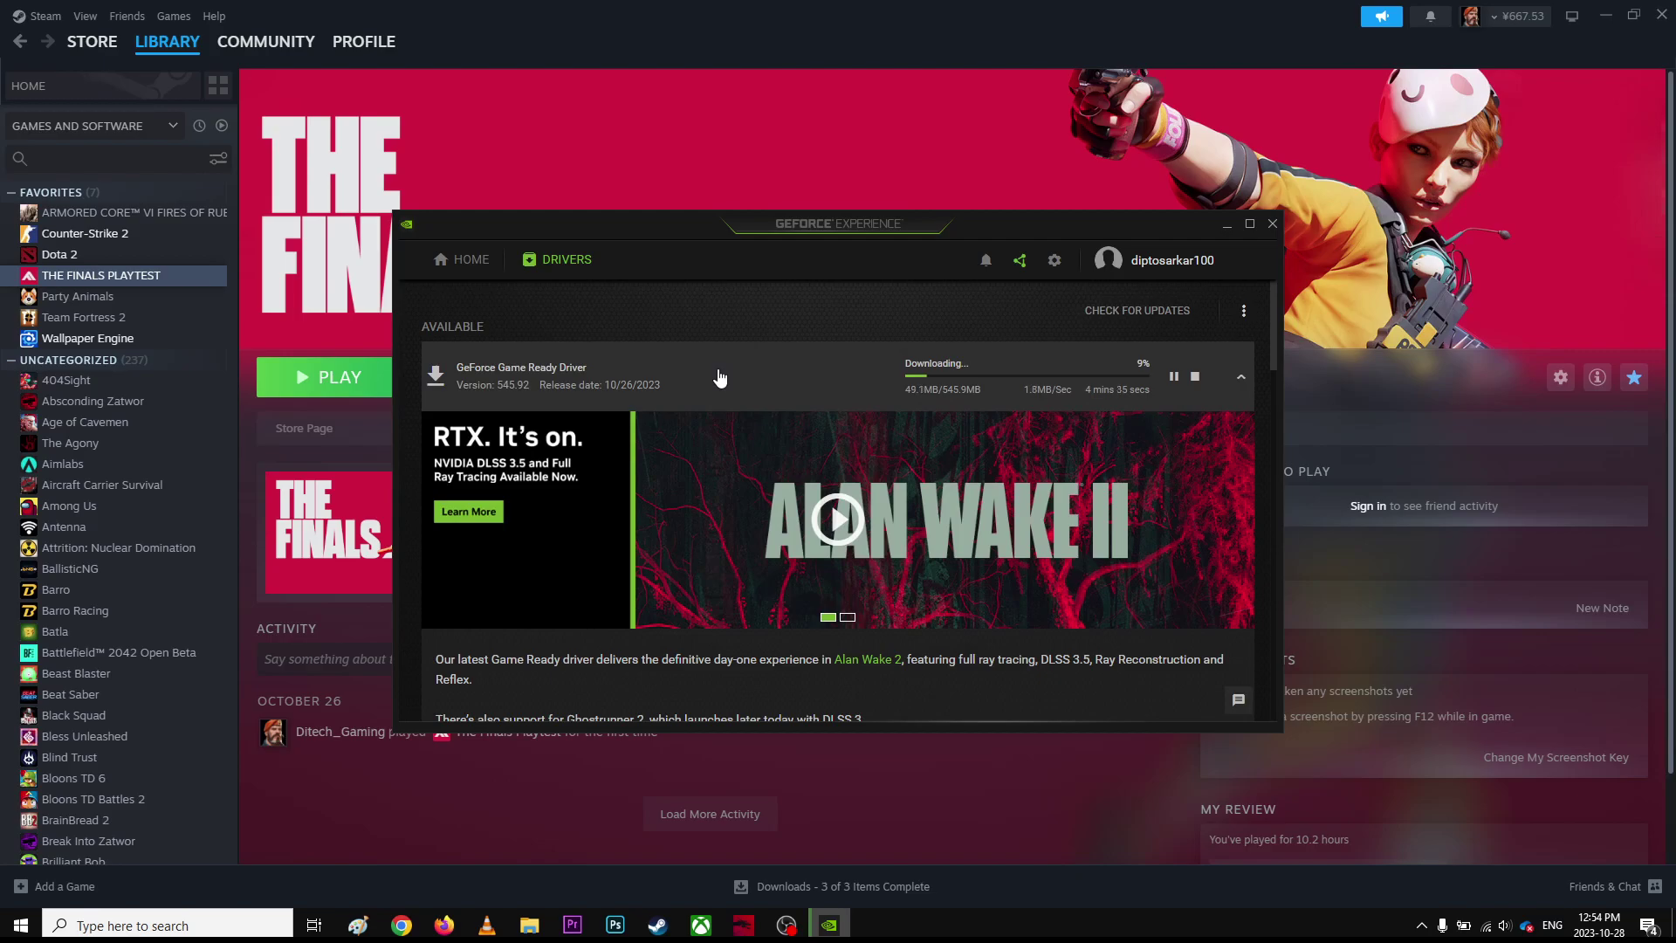
Minimize GeForce Experience and Steam, then launch NVIDIA Control Panel from the desktop context menu
click(1227, 224)
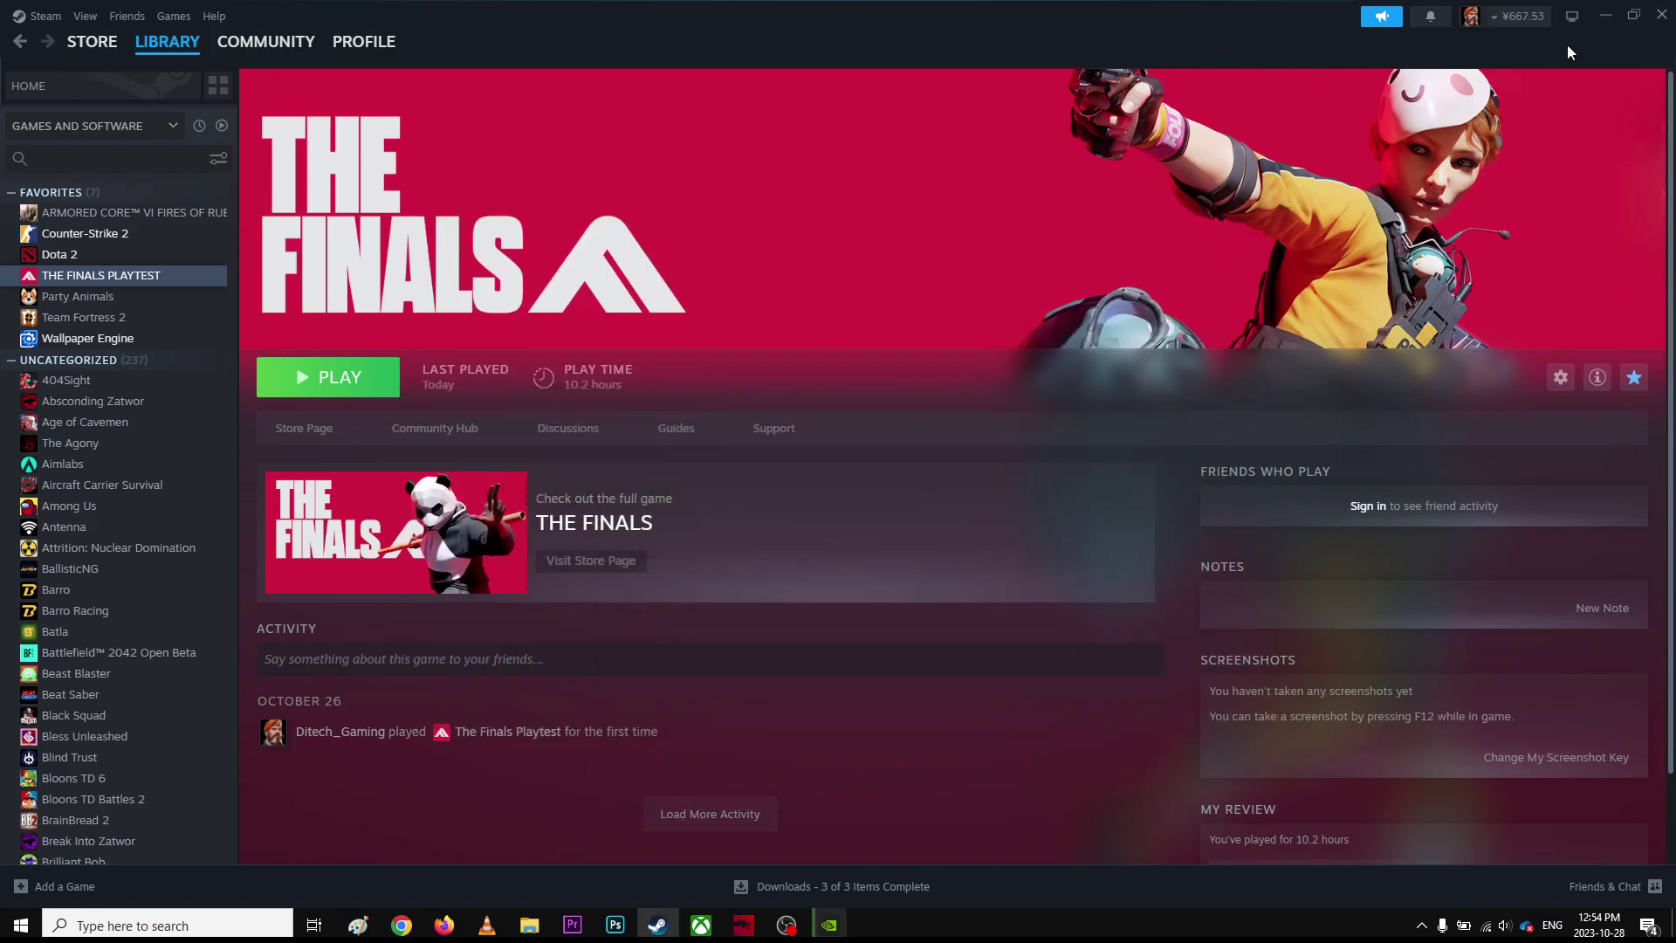
click(1604, 16)
right_click(1015, 194)
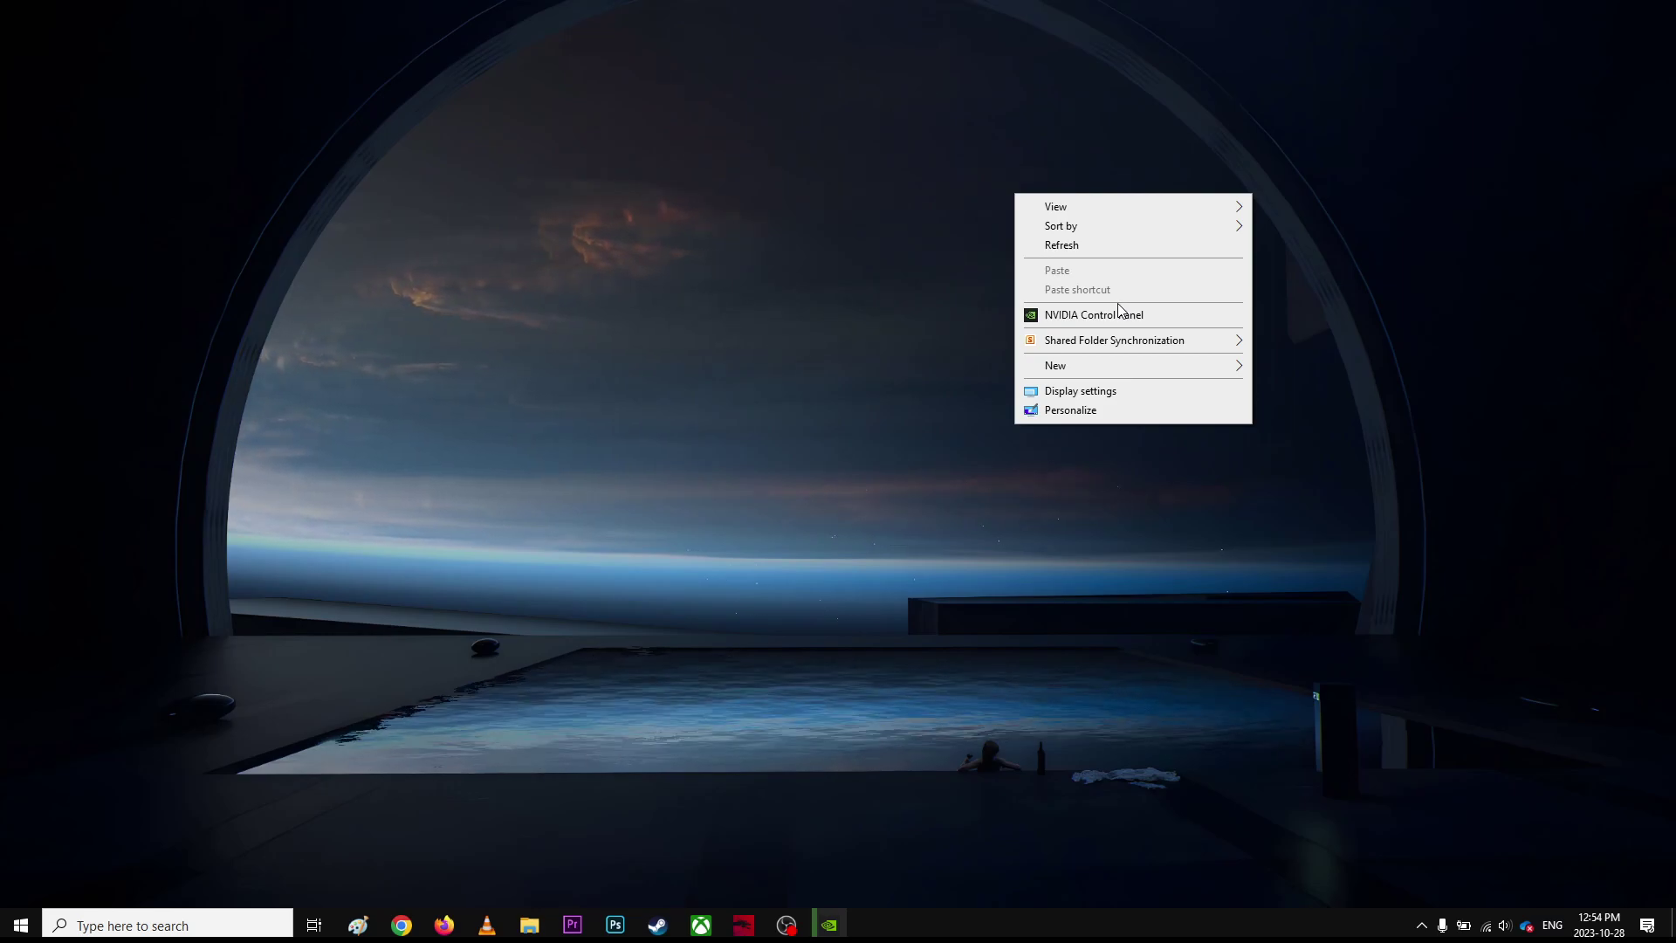
click(1091, 316)
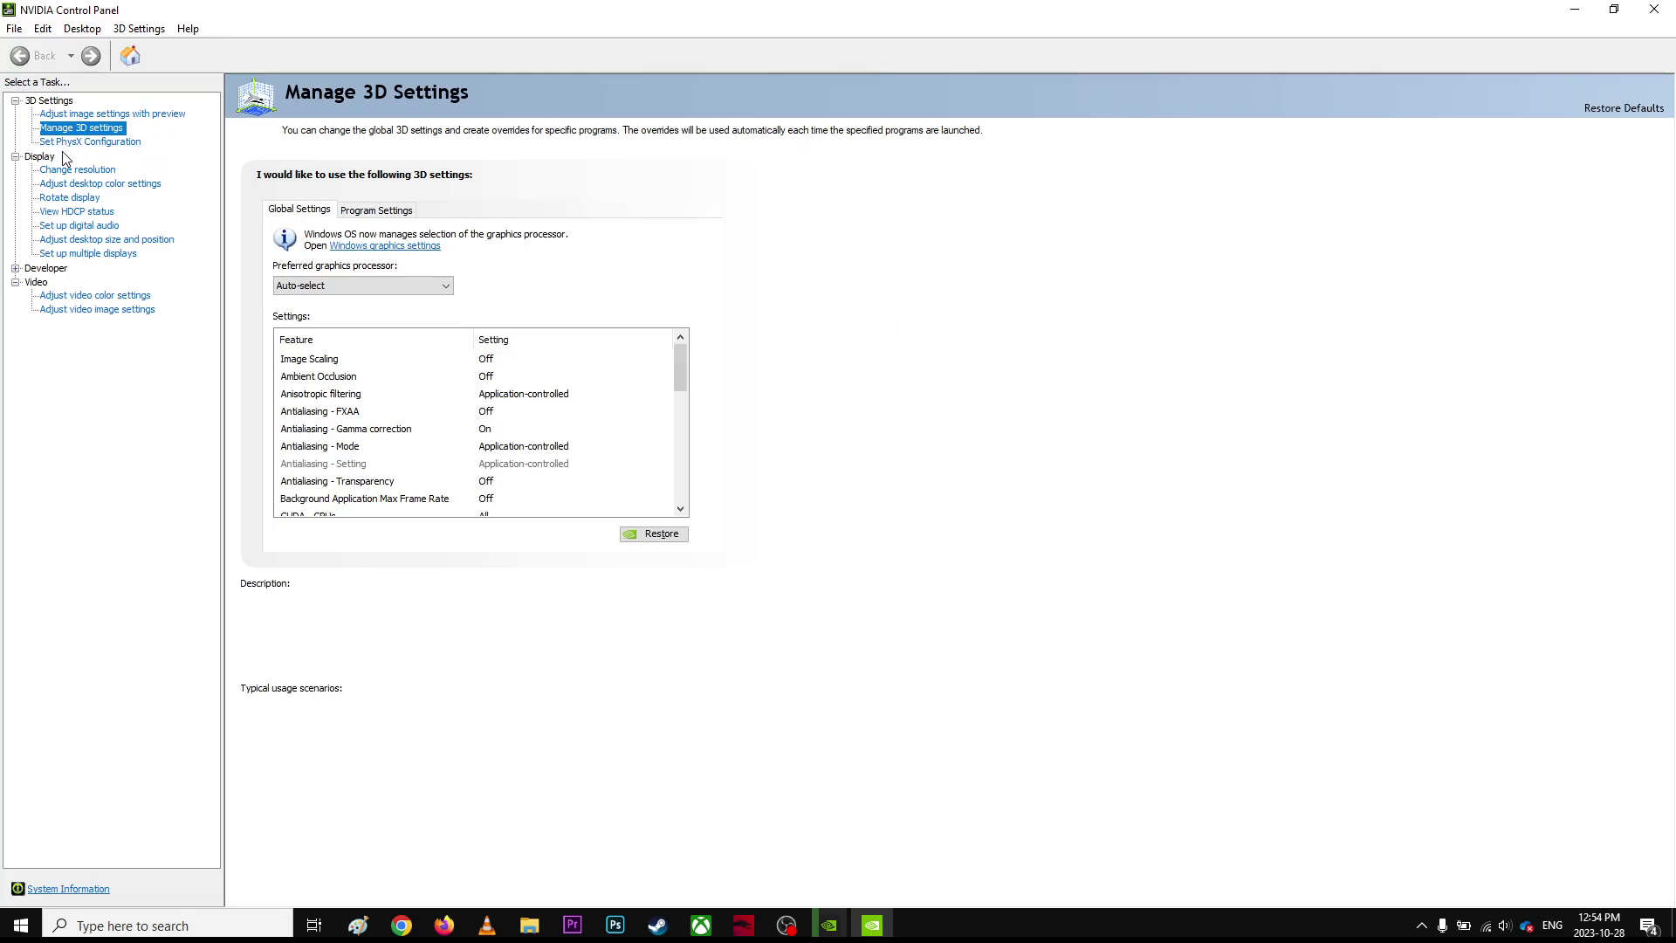
Review the PhysX processor choices on Set PhysX Configuration, leaving Auto-select (recommended)
click(114, 146)
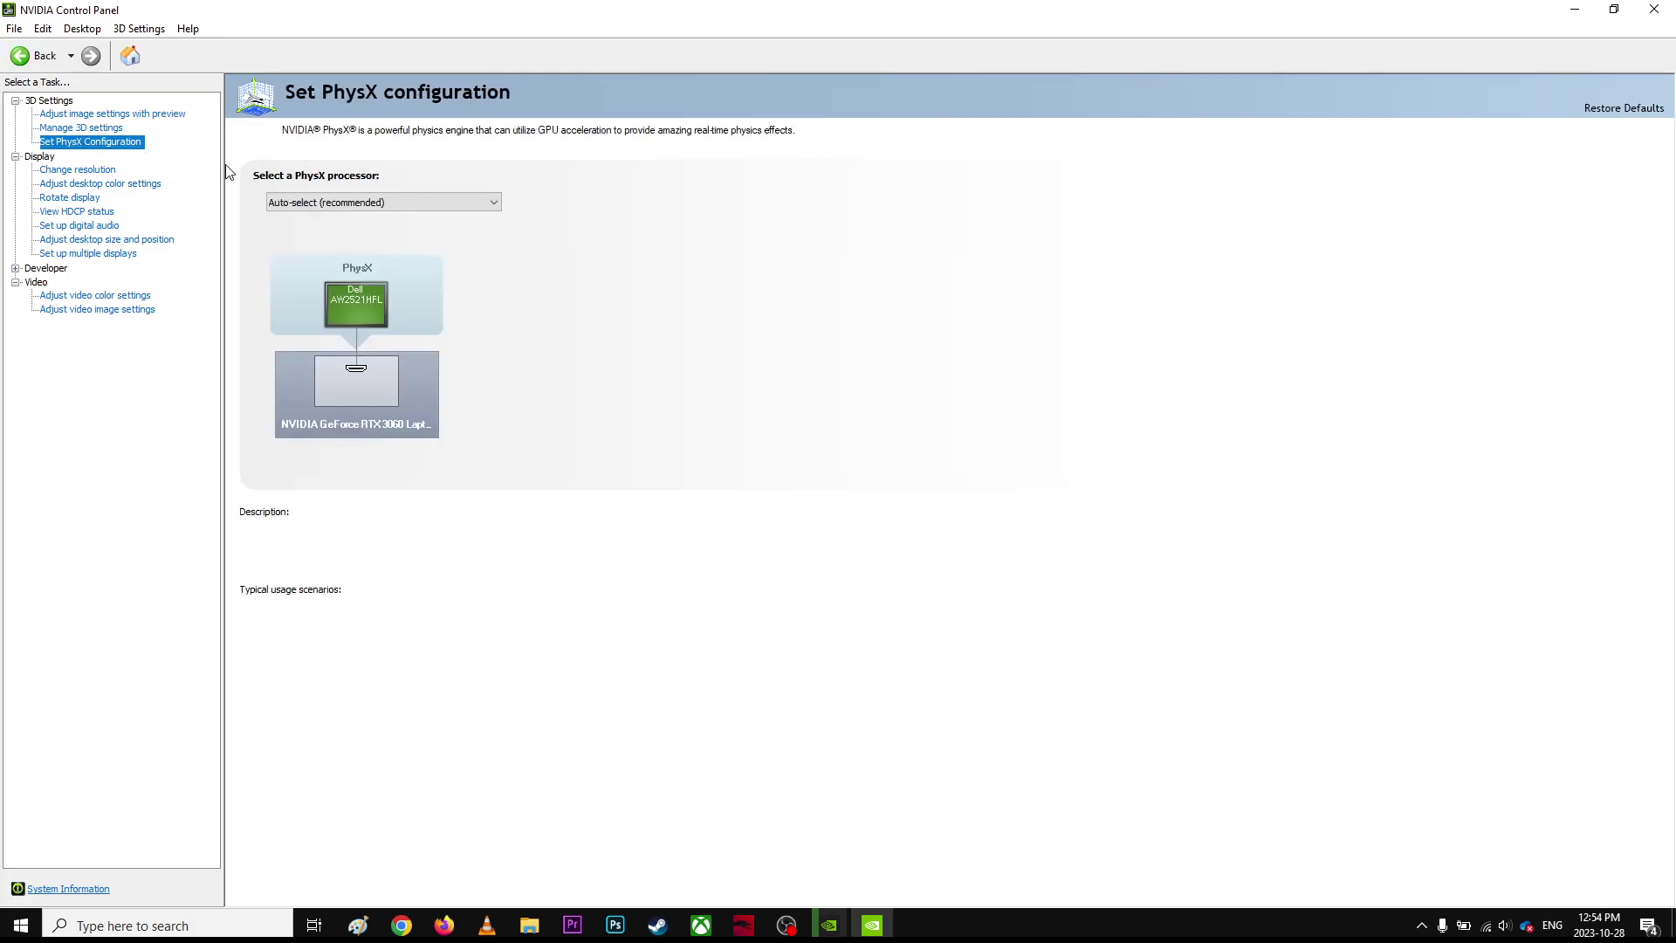
click(340, 202)
click(344, 215)
click(795, 930)
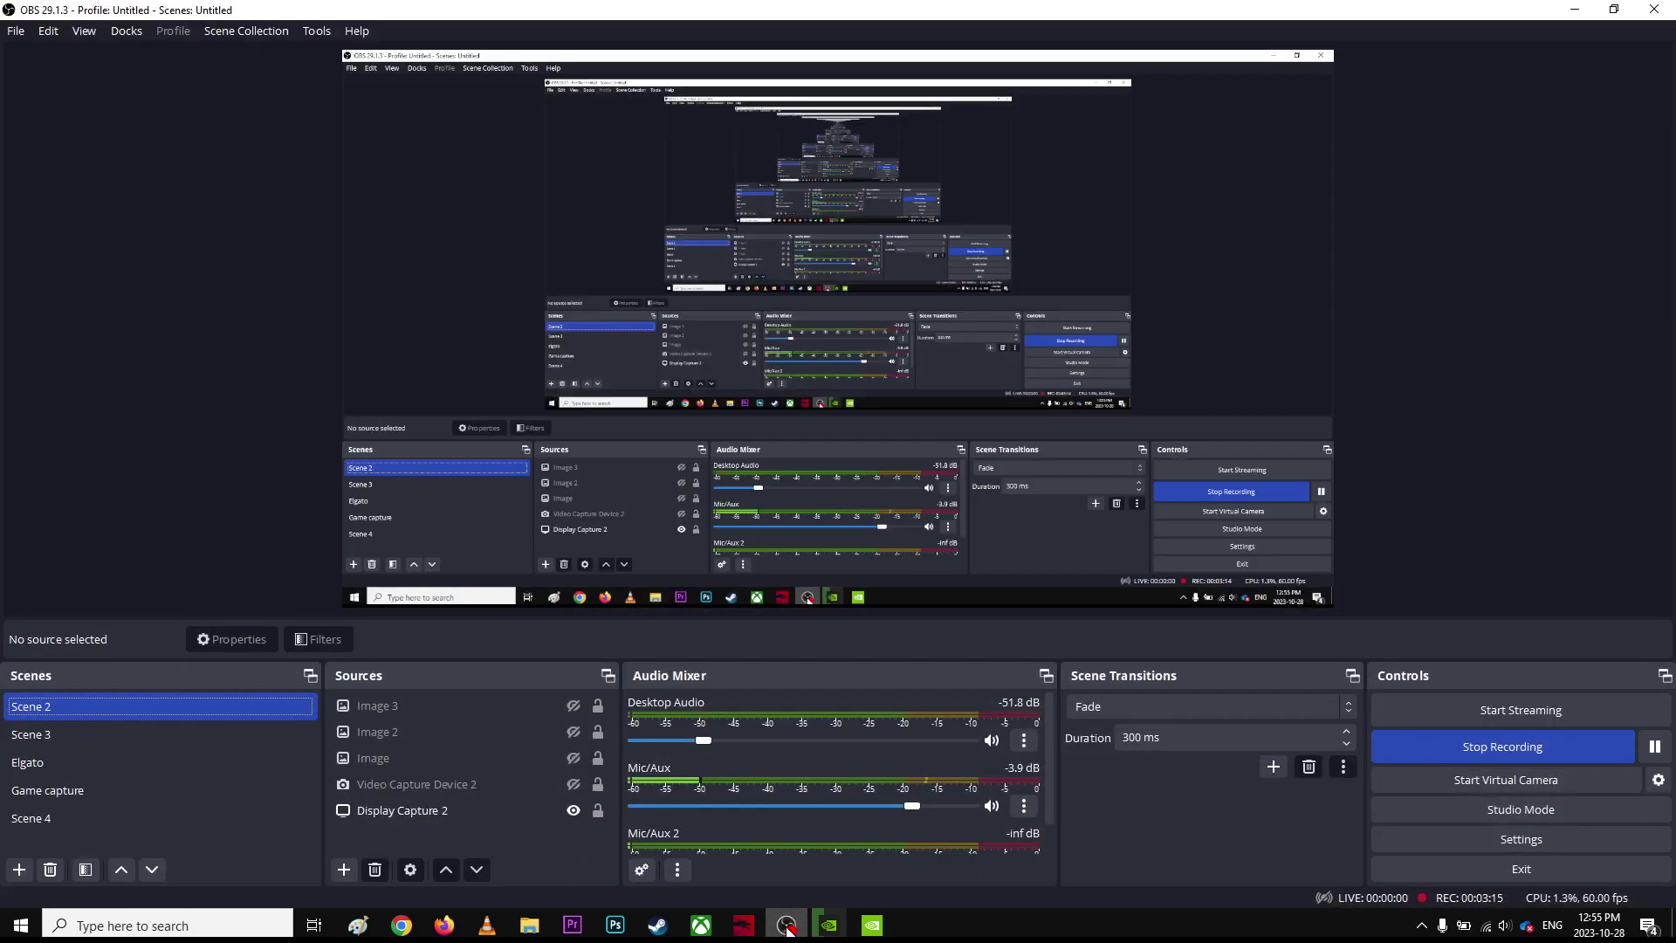